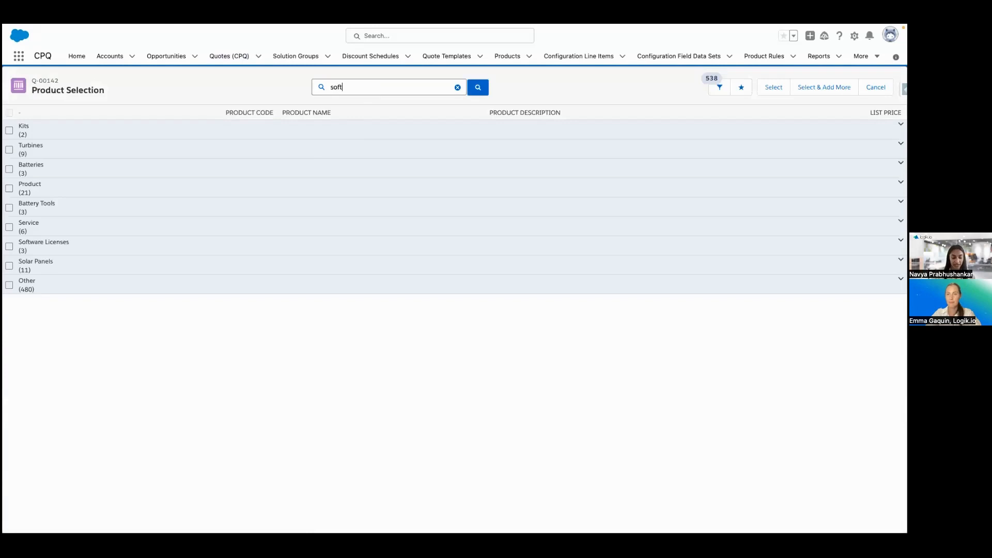
Step: Search the product catalogue for Software Subscription and add the BLUE-WAVE product to the quote for configuration
text(ware su)
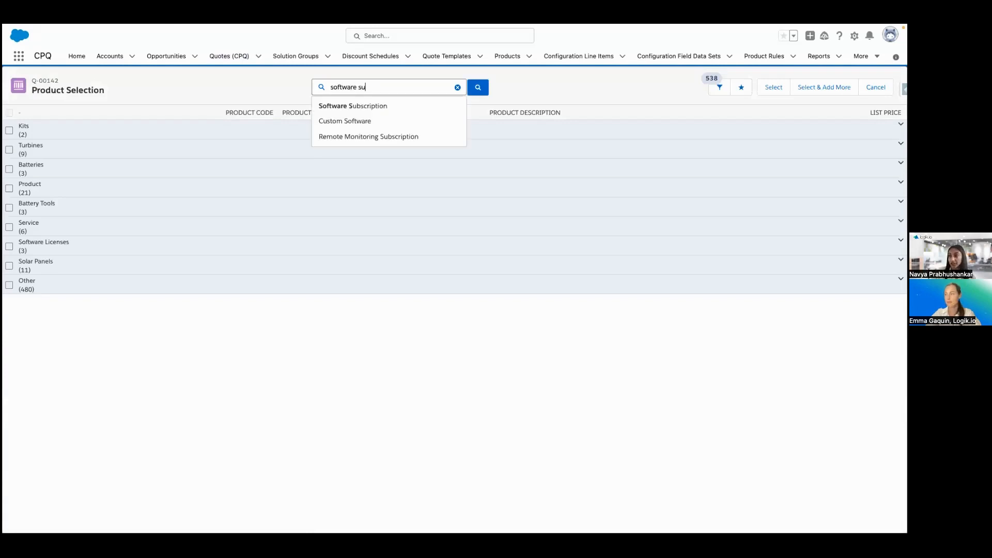
click(368, 104)
click(371, 89)
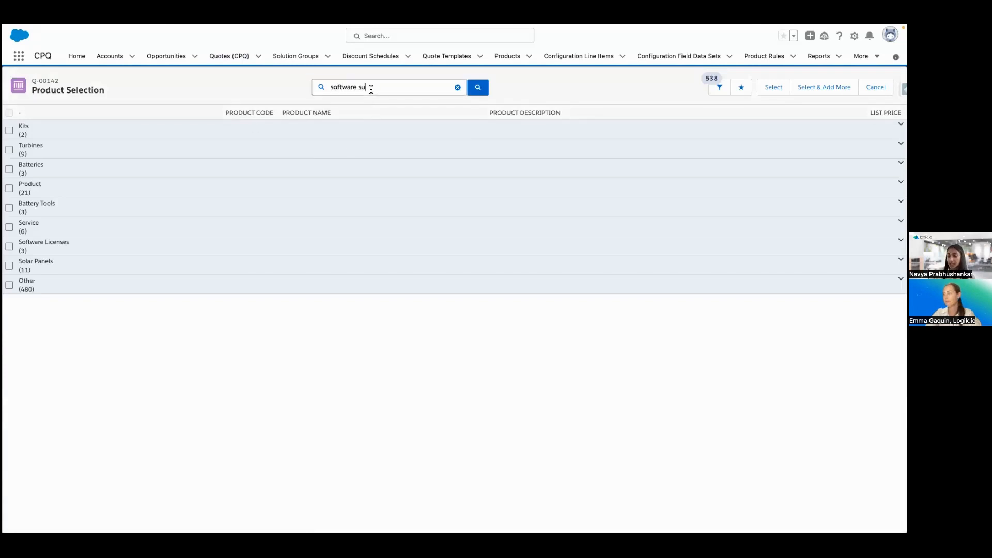
text(b)
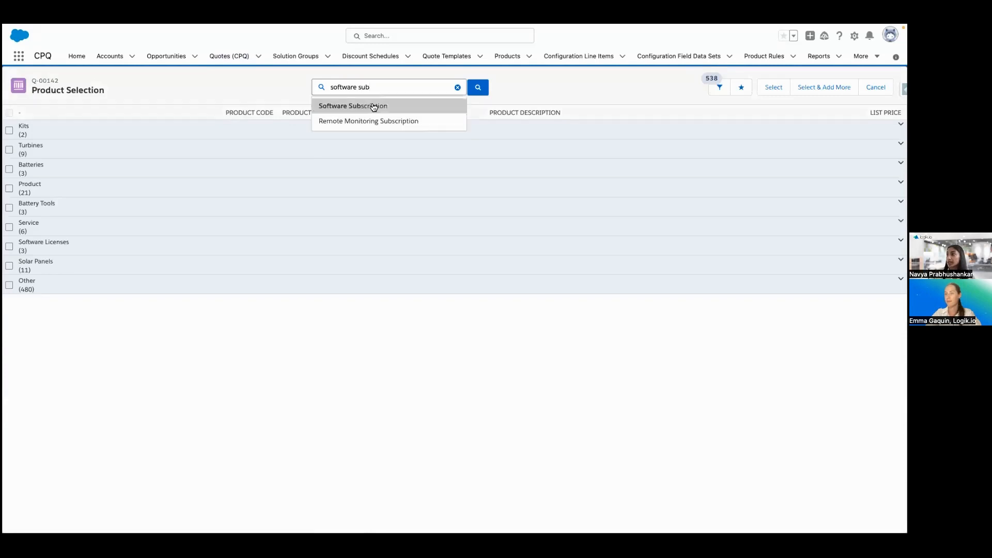
click(373, 104)
click(10, 181)
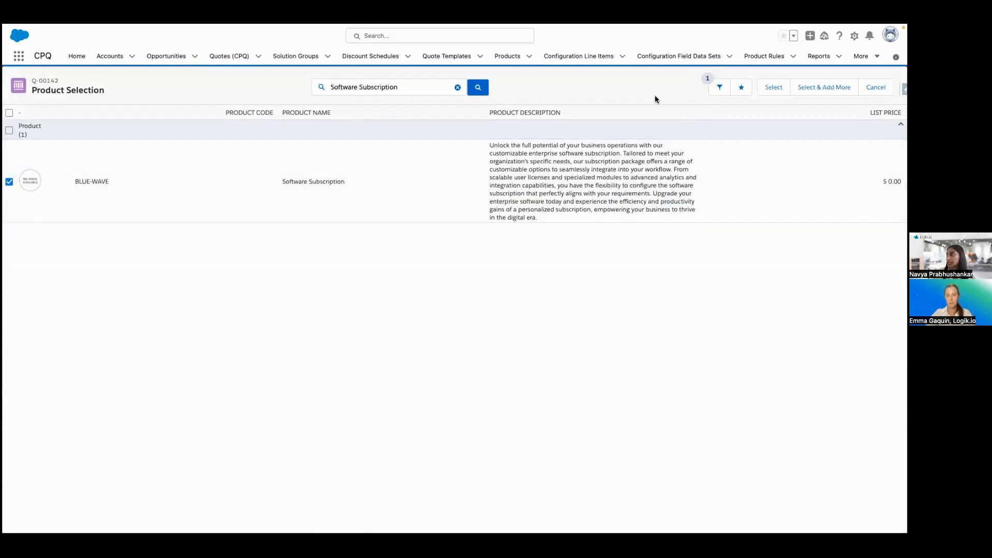
click(769, 89)
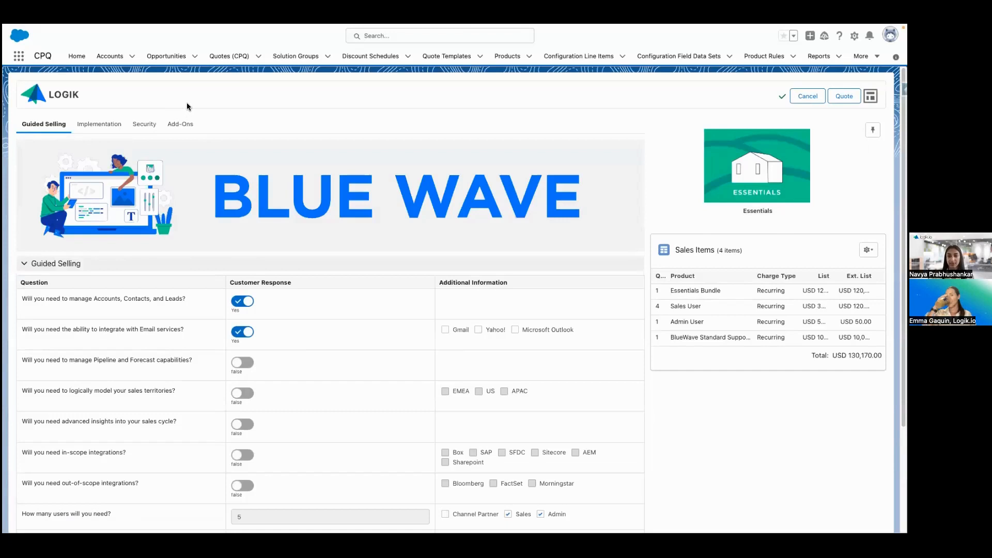
Step: Look through the Implementation and Security sections, and return to Guided Selling to examine the recommended bundle and its sales items
click(104, 130)
click(145, 125)
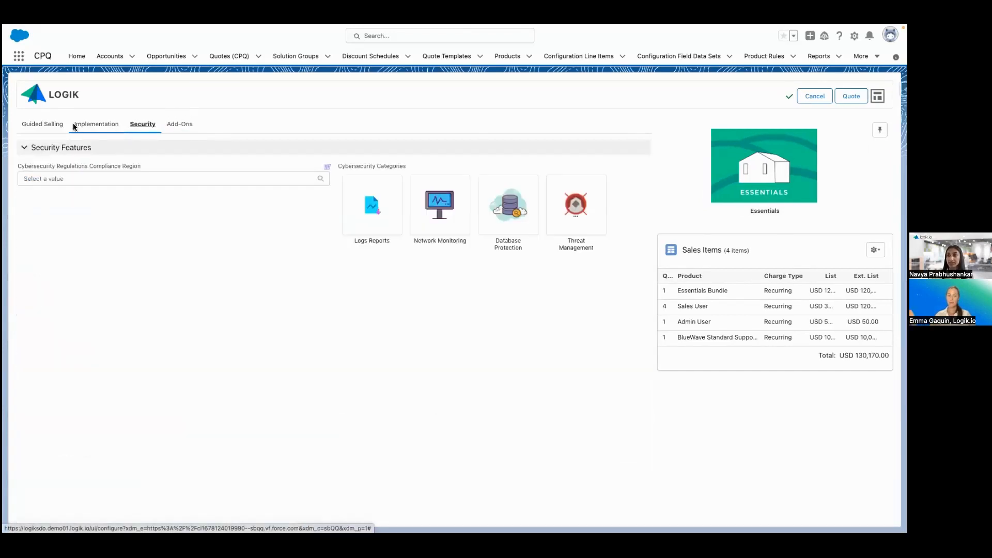
click(53, 126)
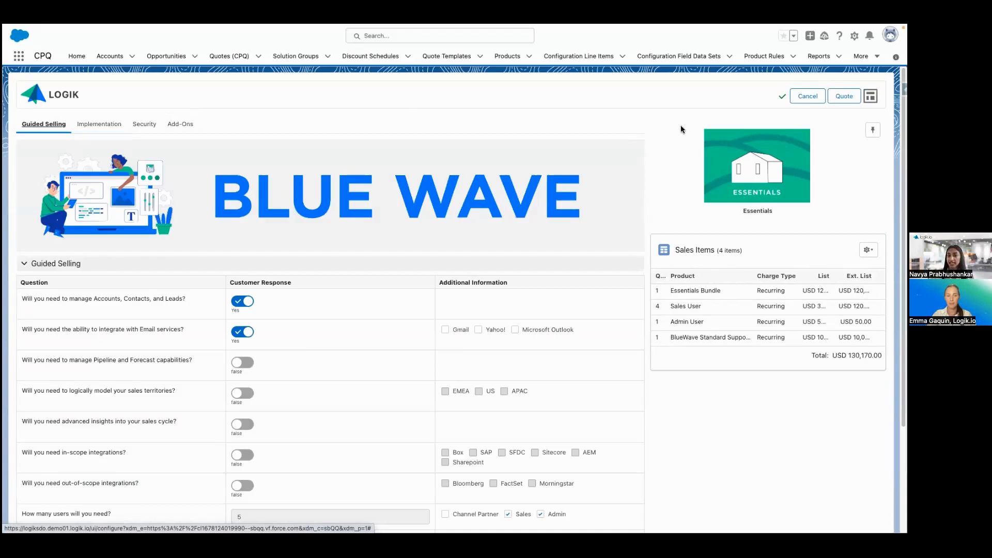
mouse_move(673, 111)
mouse_down()
mouse_move(721, 132)
mouse_move(840, 219)
mouse_up()
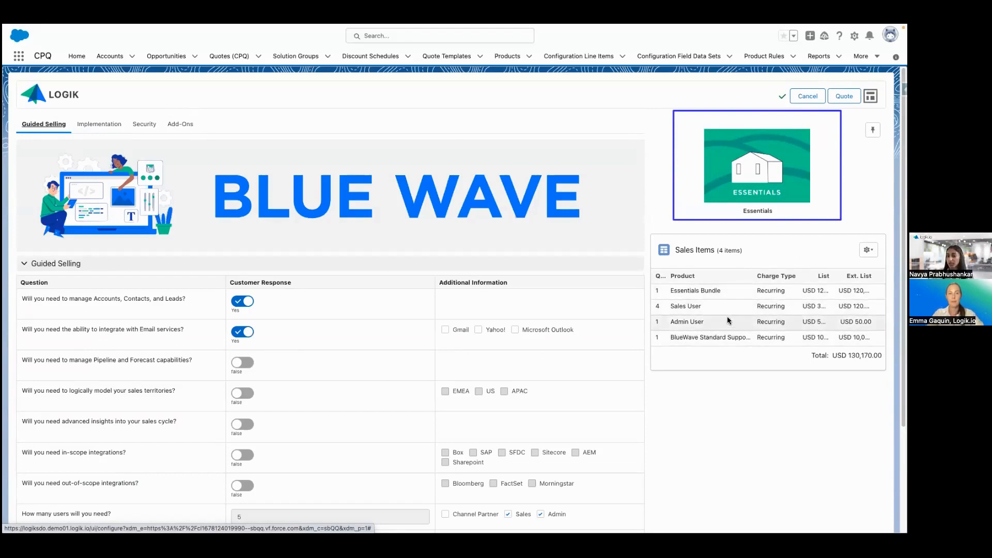
mouse_move(658, 291)
mouse_down()
mouse_move(699, 290)
mouse_move(891, 347)
mouse_up()
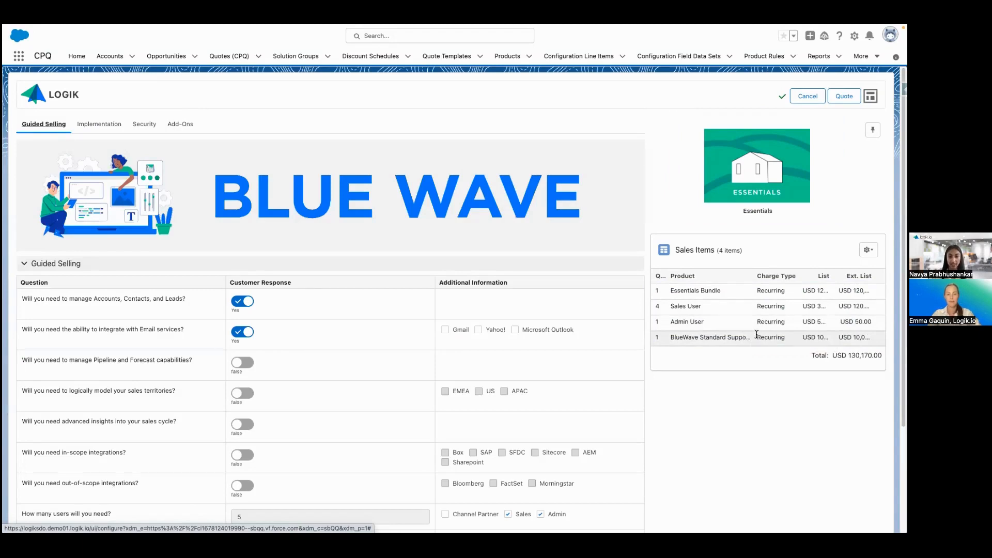
Step: Enable Pipeline and Forecast capabilities, logical modelling of sales territories, and advanced insights into the sales cycle in Guided Selling
scroll(244, 454, down, 1)
scroll(245, 453, down, 3)
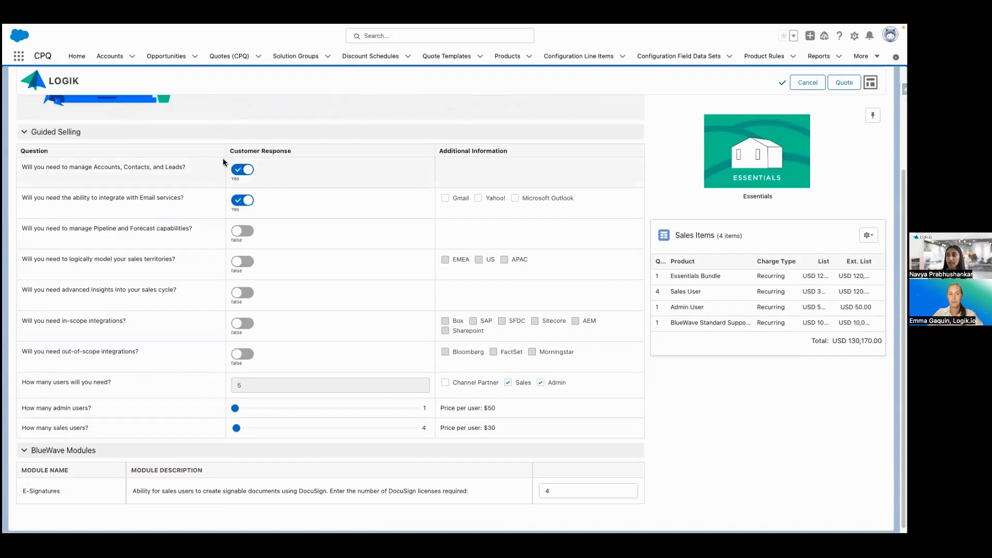
drag(224, 157, 293, 218)
click(242, 231)
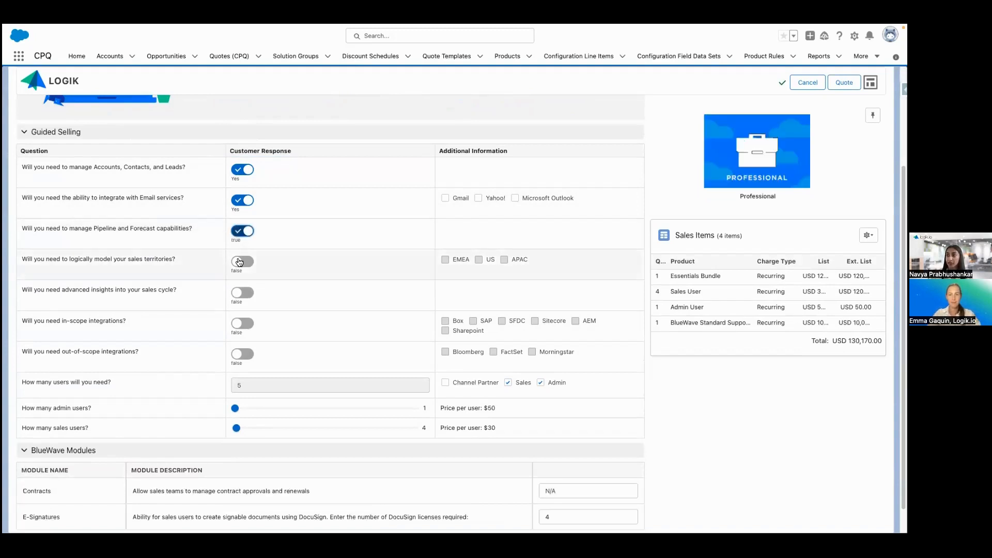
click(239, 263)
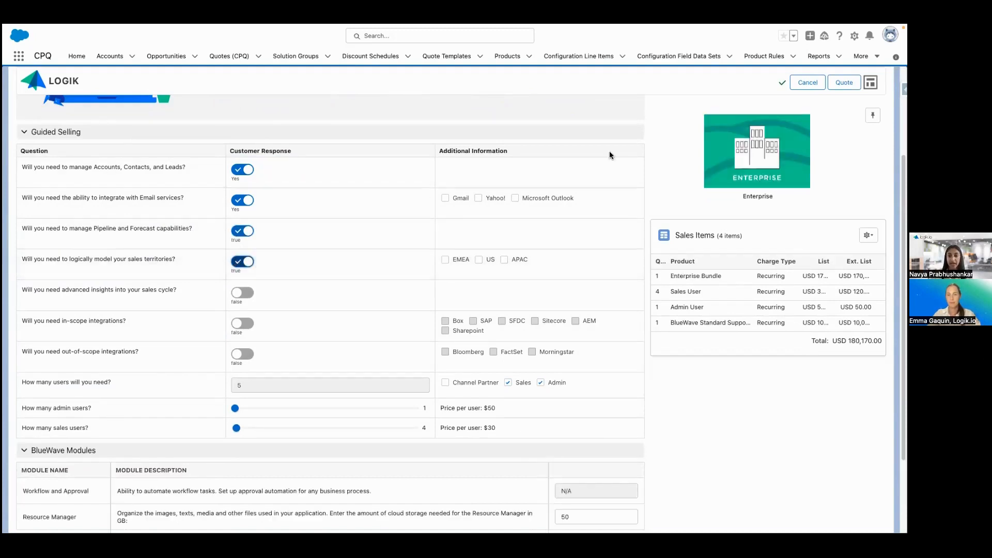
drag(675, 103, 831, 211)
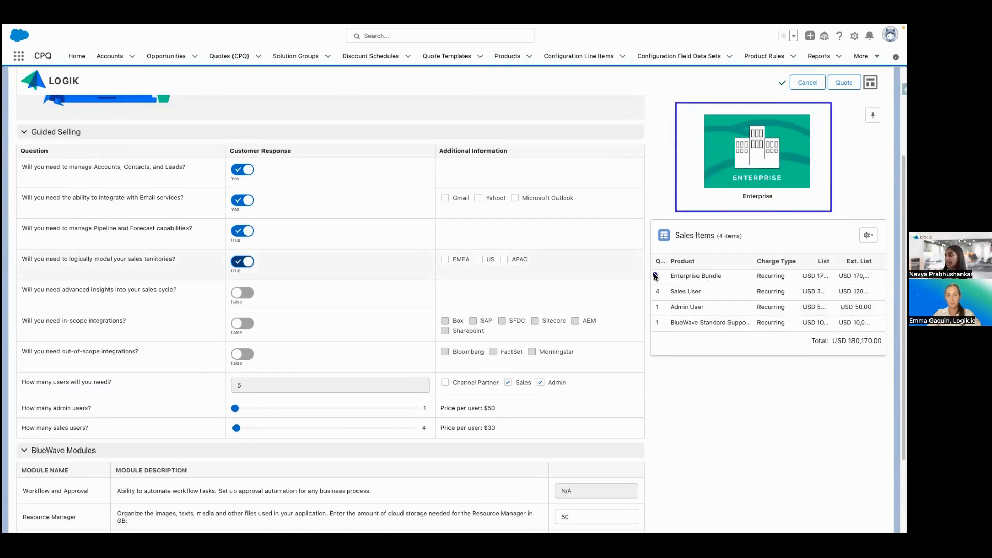
drag(650, 267, 890, 285)
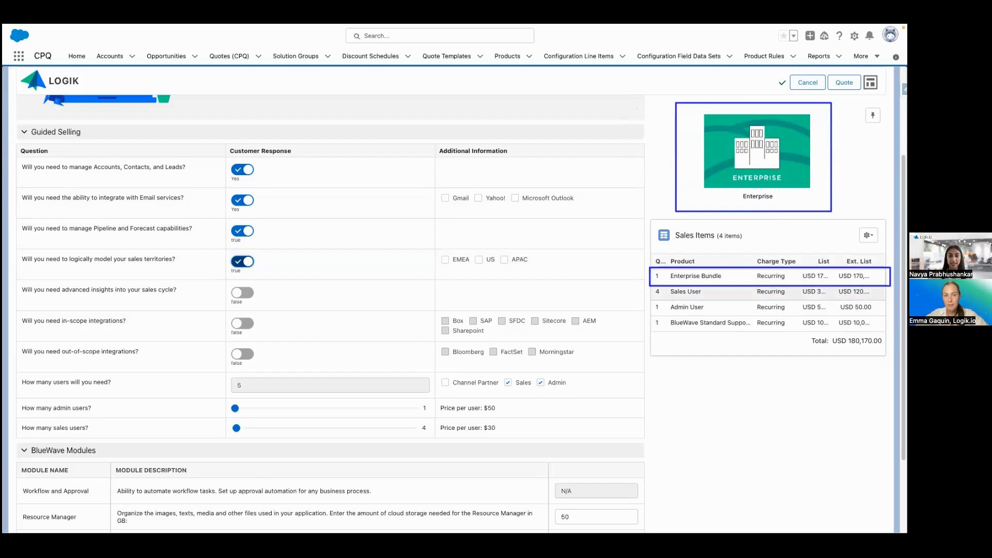
key(Escape)
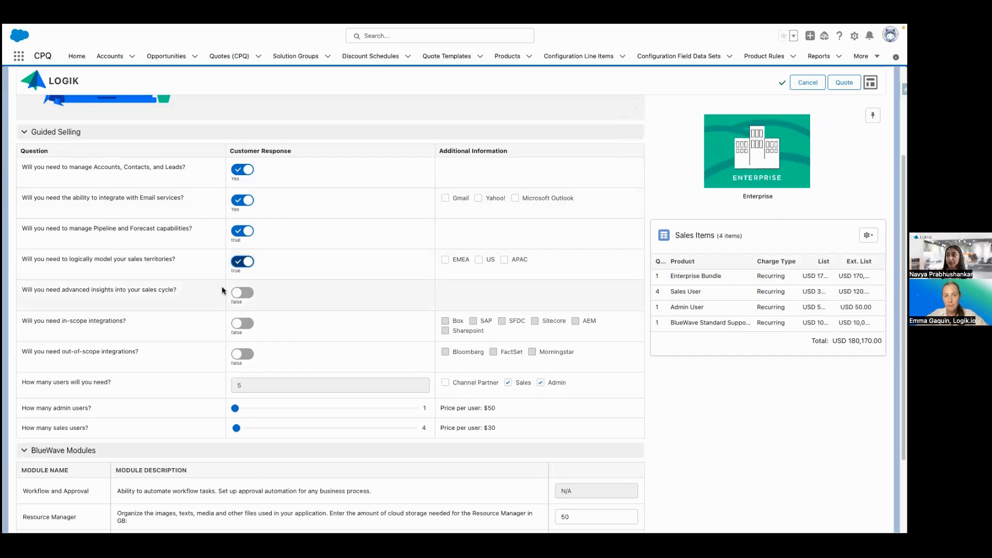
click(242, 293)
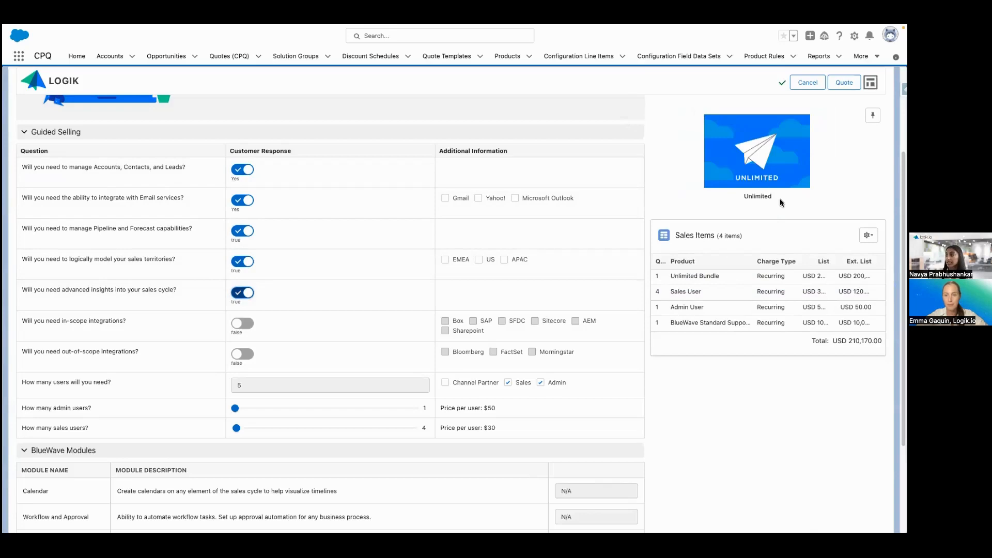
Step: Set the number of admin users to 35 and the number of sales users to 104
scroll(233, 410, down, 5)
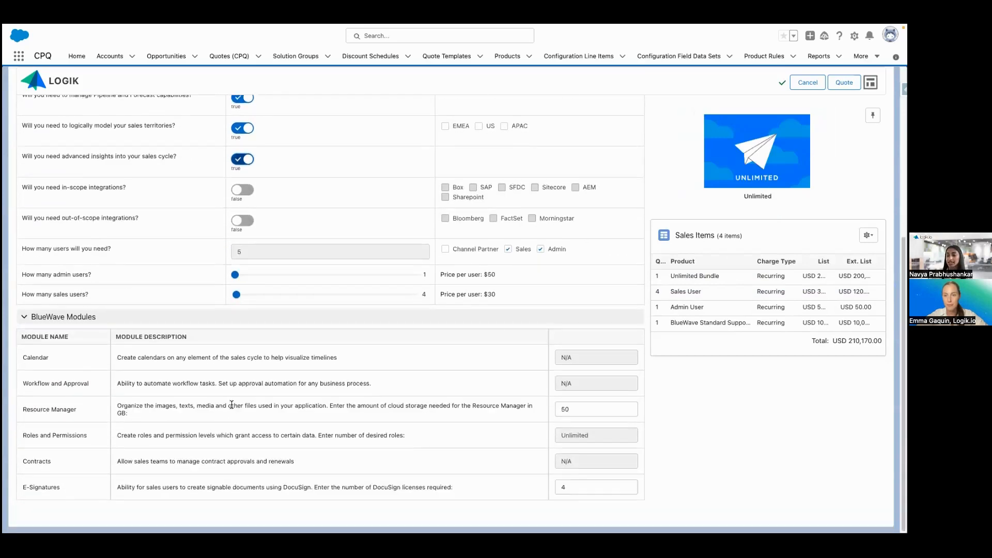
mouse_move(13, 370)
mouse_down()
mouse_move(550, 506)
mouse_move(659, 509)
mouse_move(649, 506)
mouse_up()
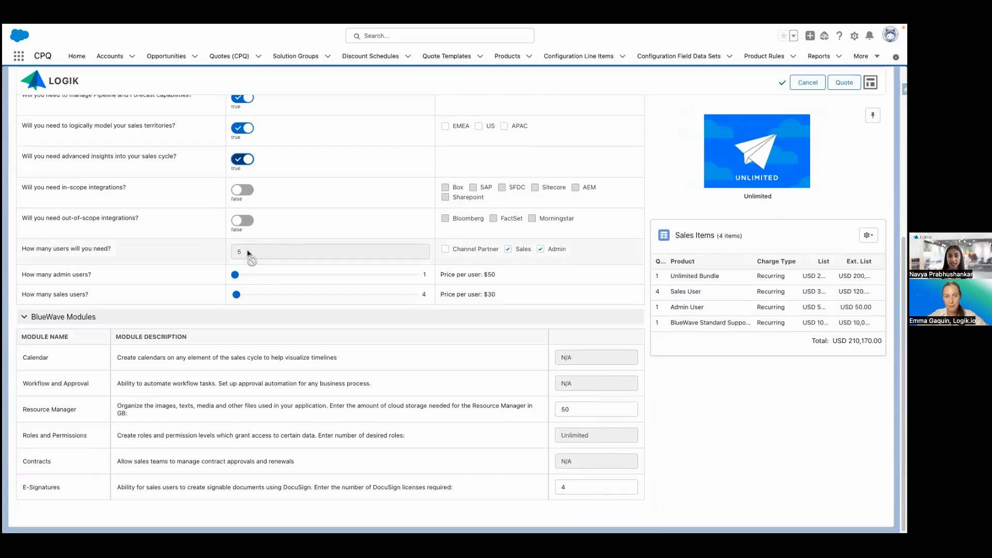
drag(434, 264, 515, 285)
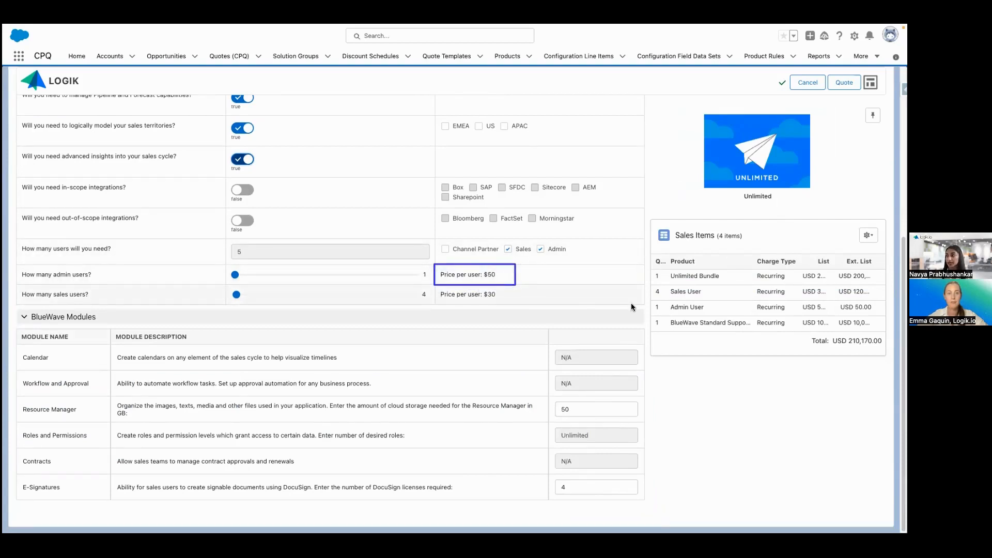
drag(650, 298, 887, 316)
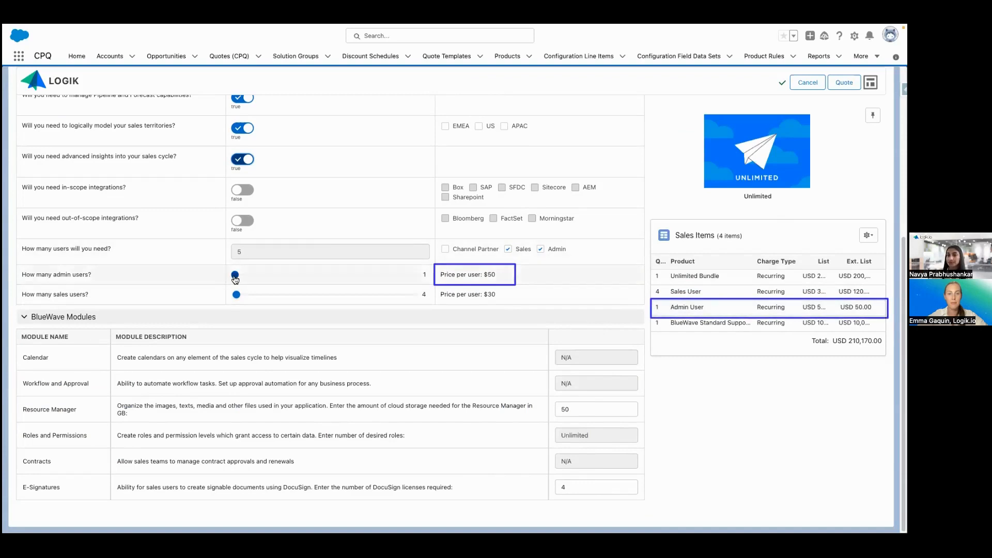
drag(235, 279, 297, 278)
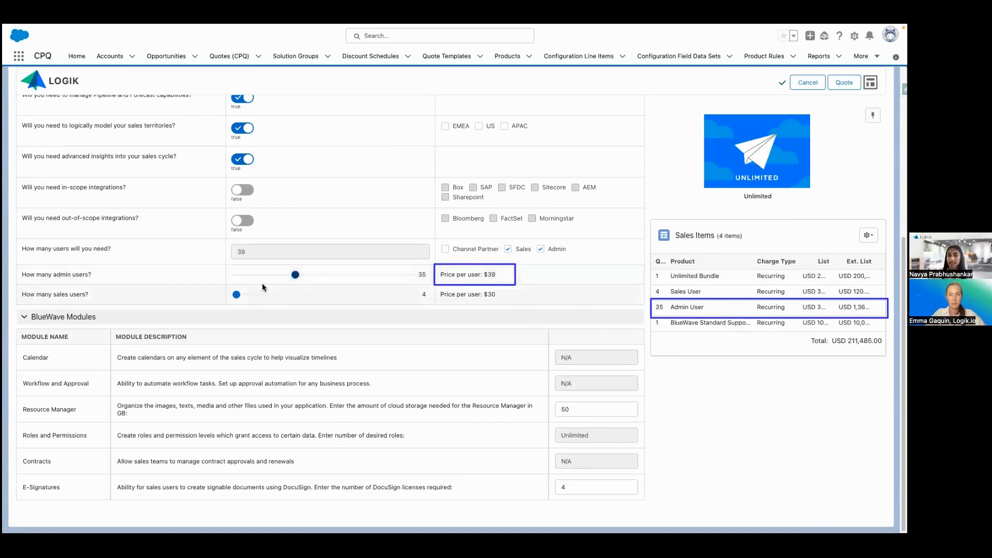
drag(237, 295, 265, 298)
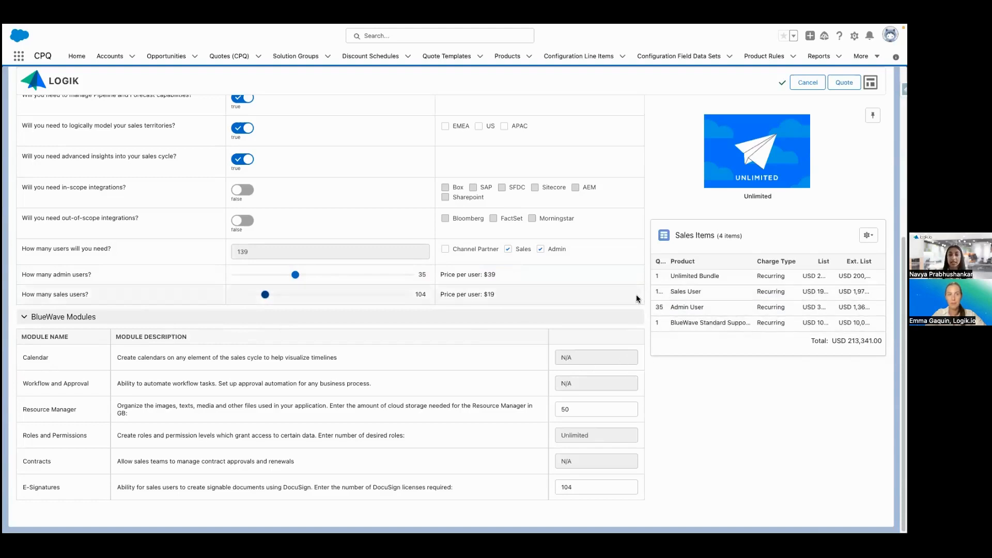
drag(649, 284, 885, 316)
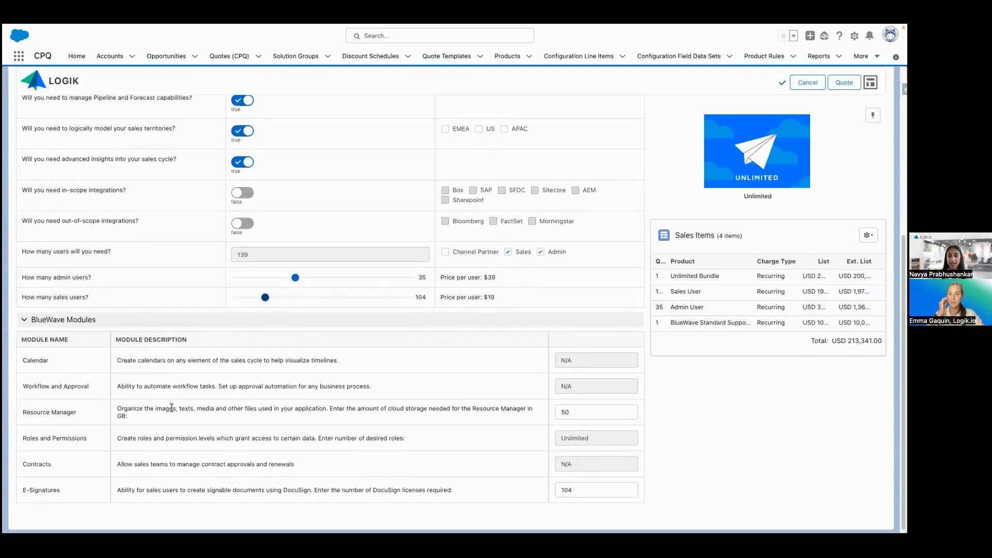
Step: Enable Customized Implementation in the Implementation section and examine the recommended project resources
scroll(171, 416, up, 5)
scroll(171, 415, up, 1)
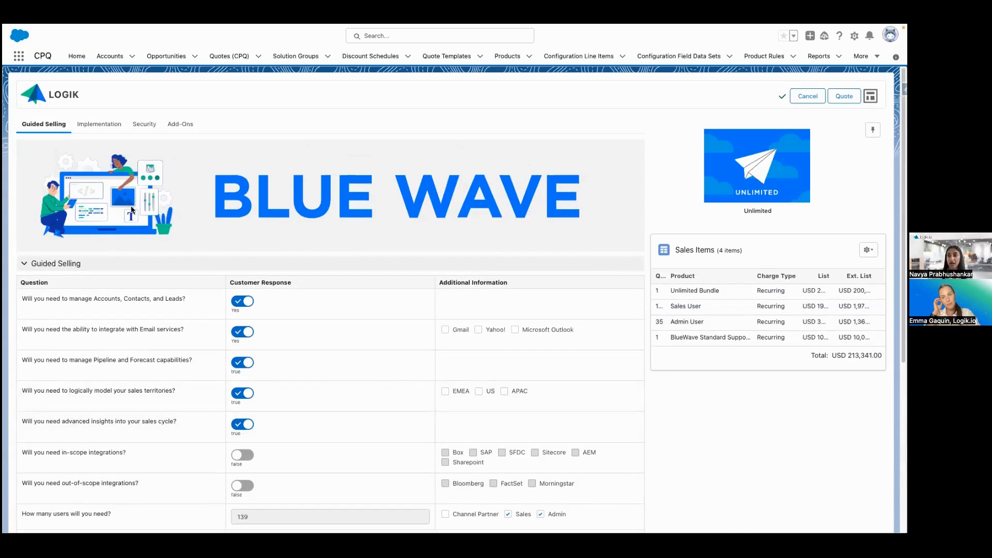
click(104, 126)
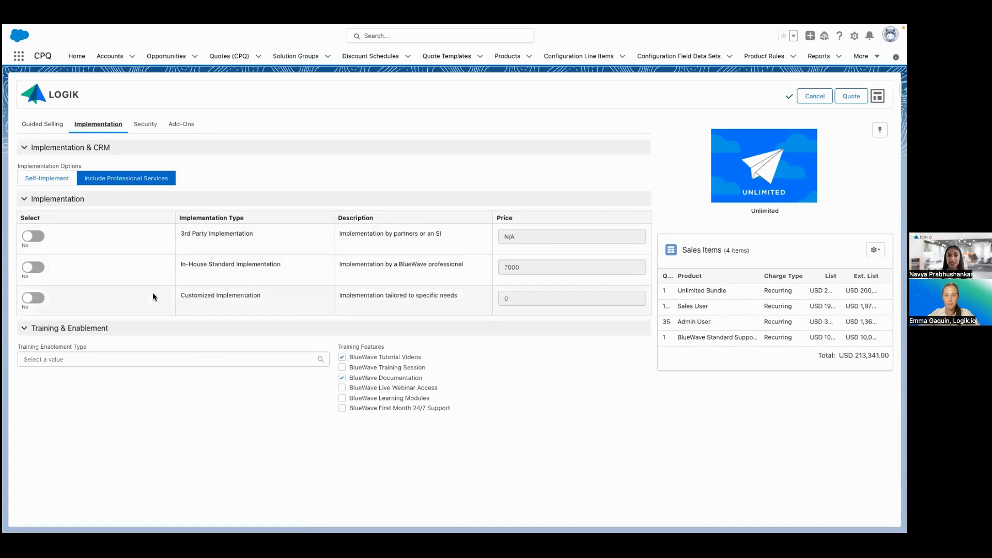
click(33, 300)
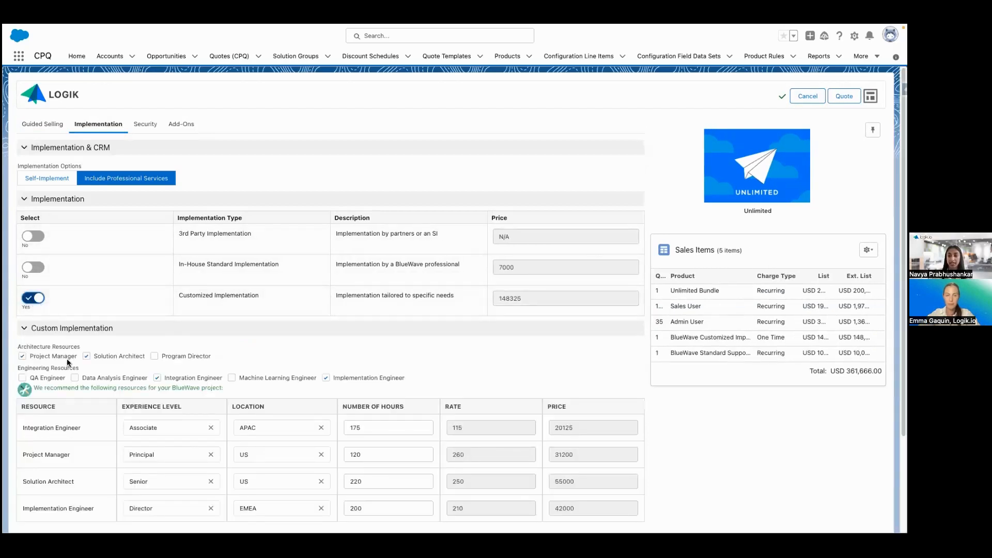
scroll(37, 303, down, 2)
drag(14, 267, 228, 284)
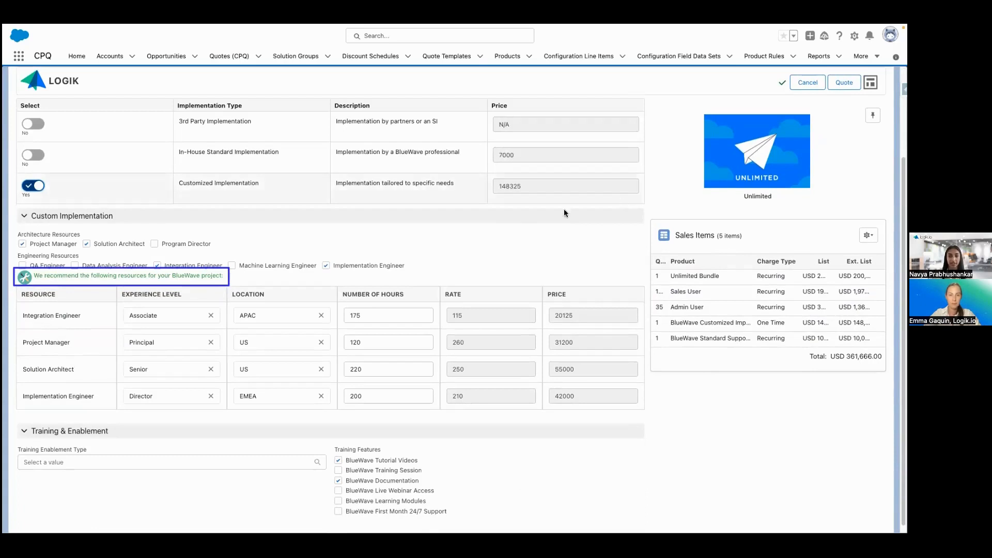
Step: Try adding QA Engineer and Data Analysis Engineer to the custom implementation's engineering resources, and remove both again
click(22, 266)
click(76, 266)
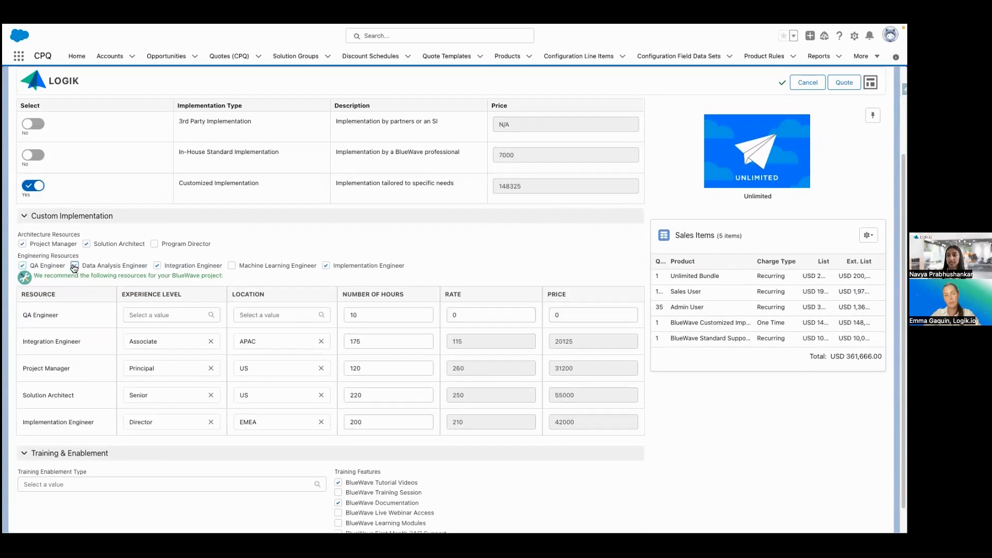
click(76, 266)
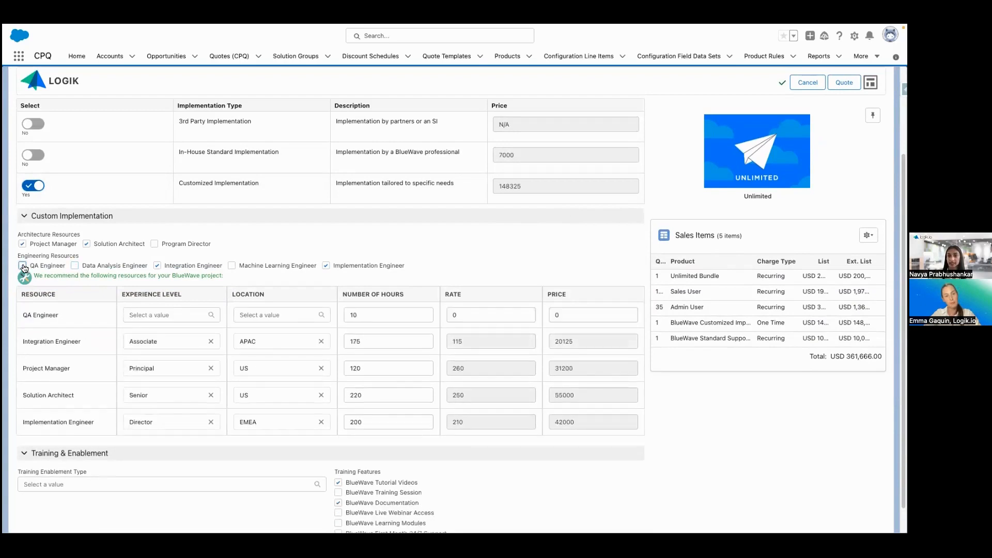
click(23, 266)
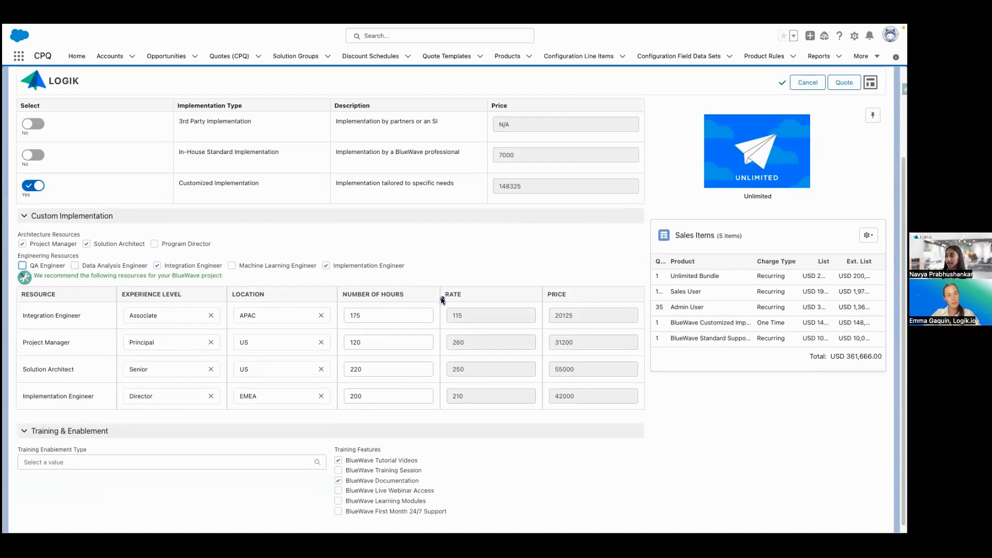
Step: Set the Integration Engineer's experience level to Director and location to EMEA
drag(438, 299, 644, 330)
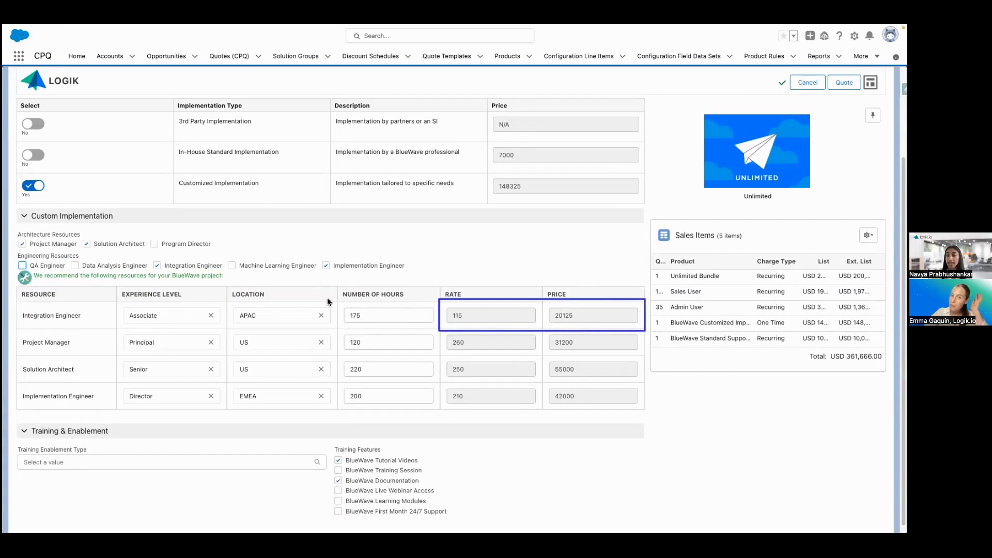
click(168, 316)
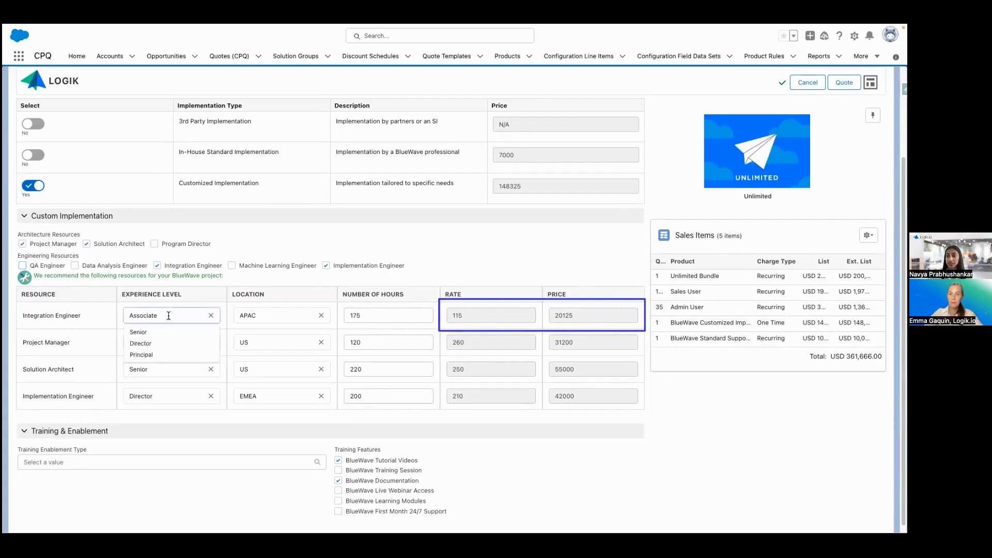
click(160, 344)
click(279, 315)
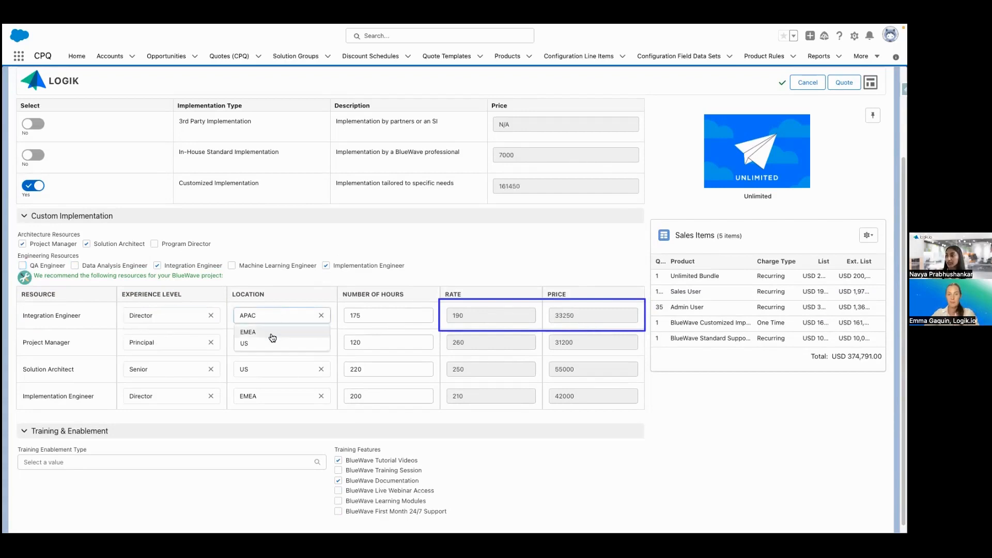
click(271, 333)
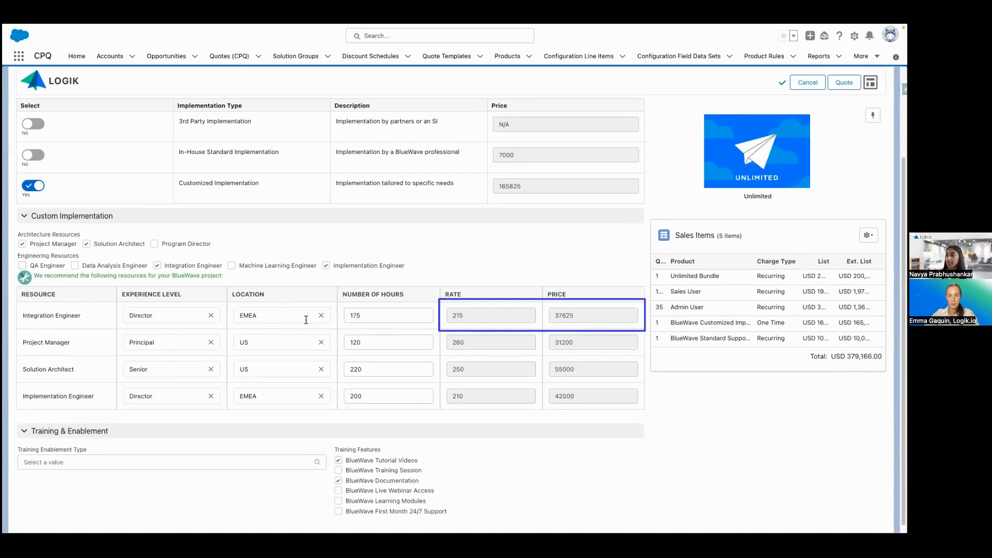
Step: Set the Integration Engineer's number of hours to 200 in the custom implementation resources
drag(373, 315, 325, 314)
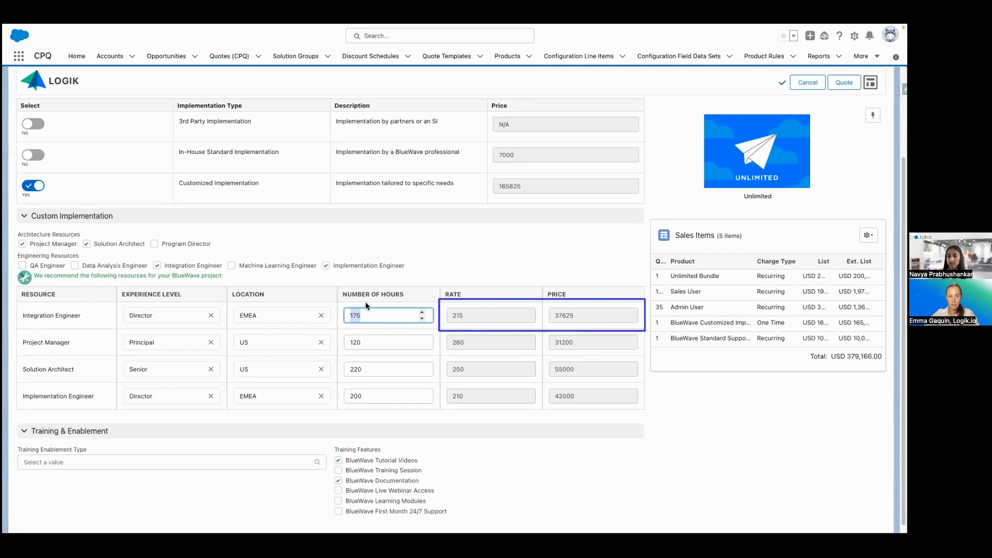
text(200)
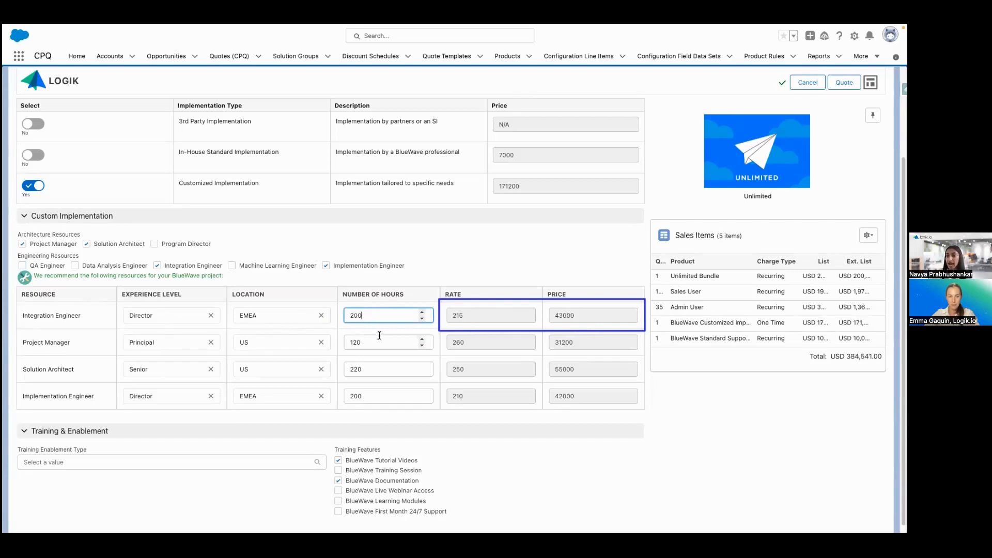
click(379, 336)
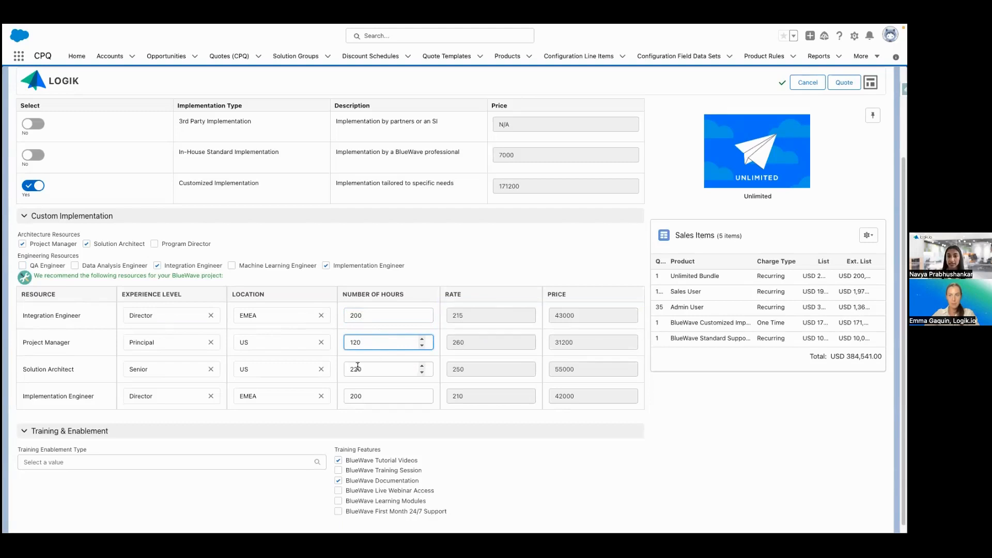
Step: Set the training enablement type to BlueWave Standard Training and read the hint about further training features
scroll(165, 439, down, 1)
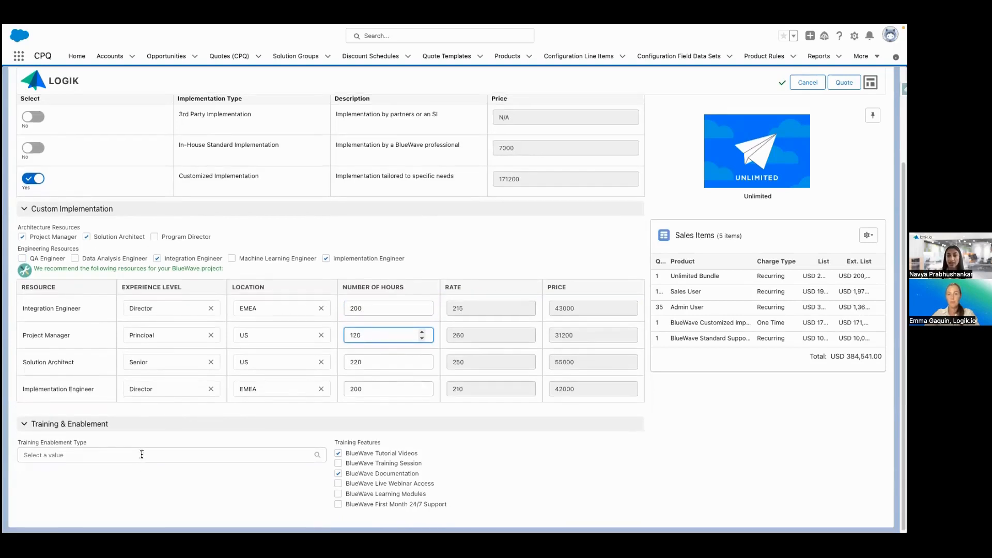
click(142, 455)
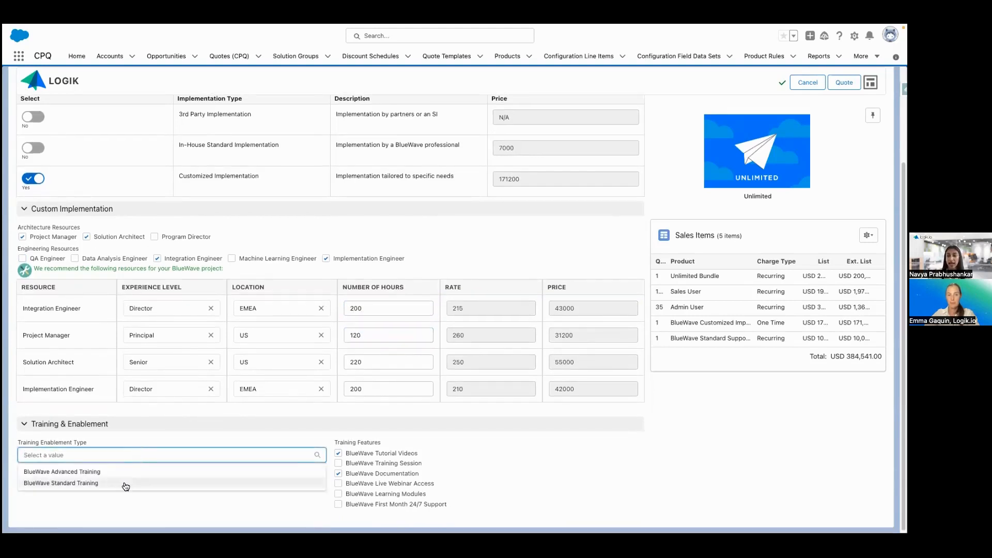
click(124, 482)
mouse_move(637, 477)
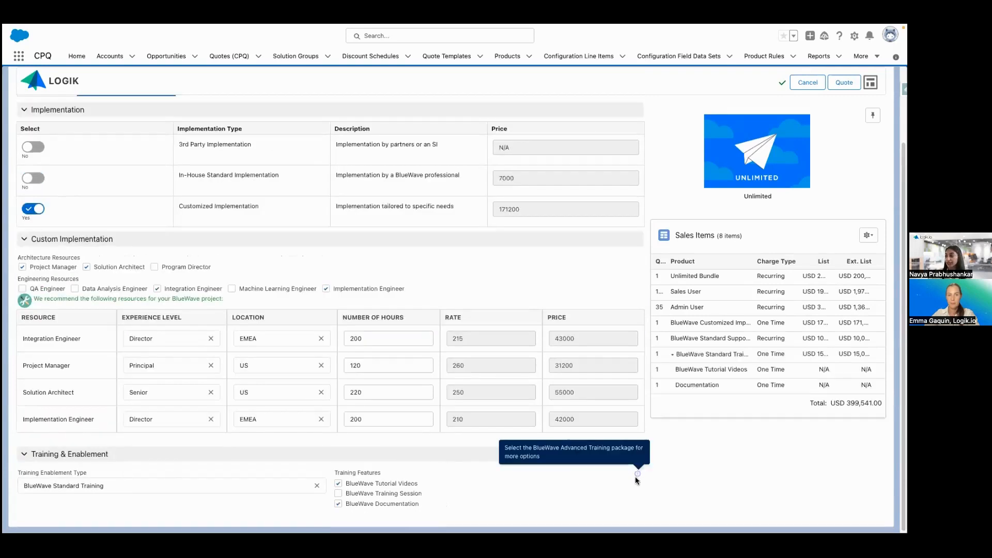
Step: Choose BlueWave Advanced Training with Live Webinar Access and Learning Modules, and collapse and re-expand its entry in the sales items
click(169, 484)
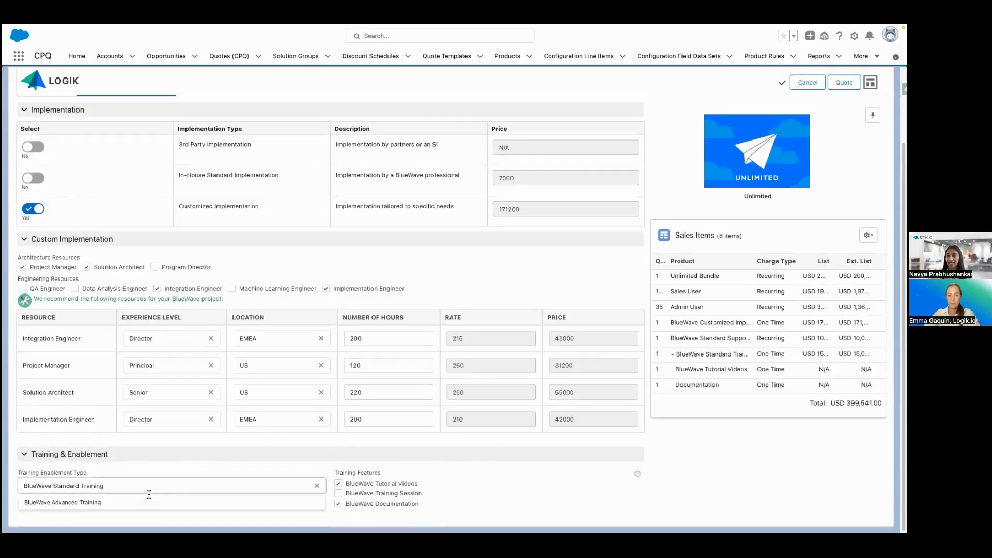
click(144, 501)
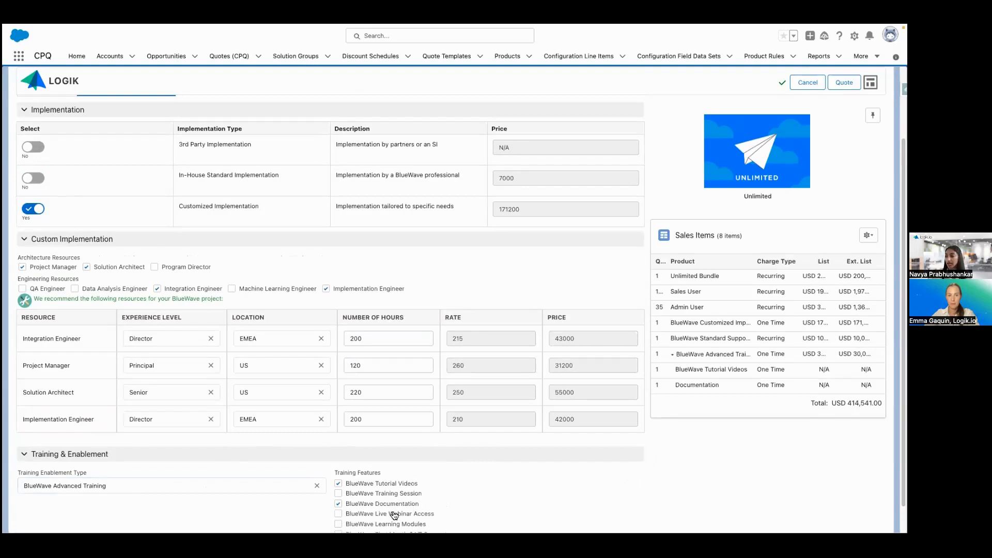
click(673, 355)
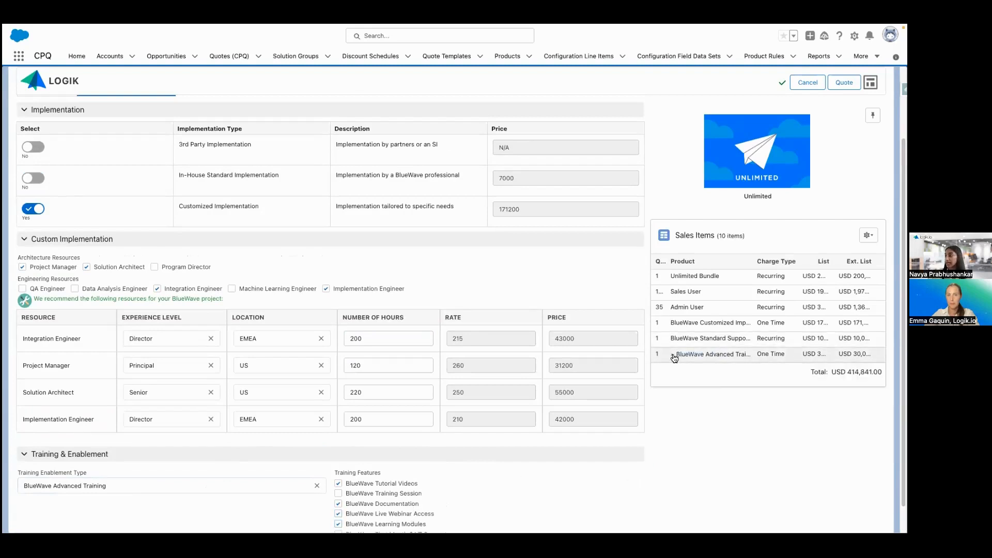
click(673, 355)
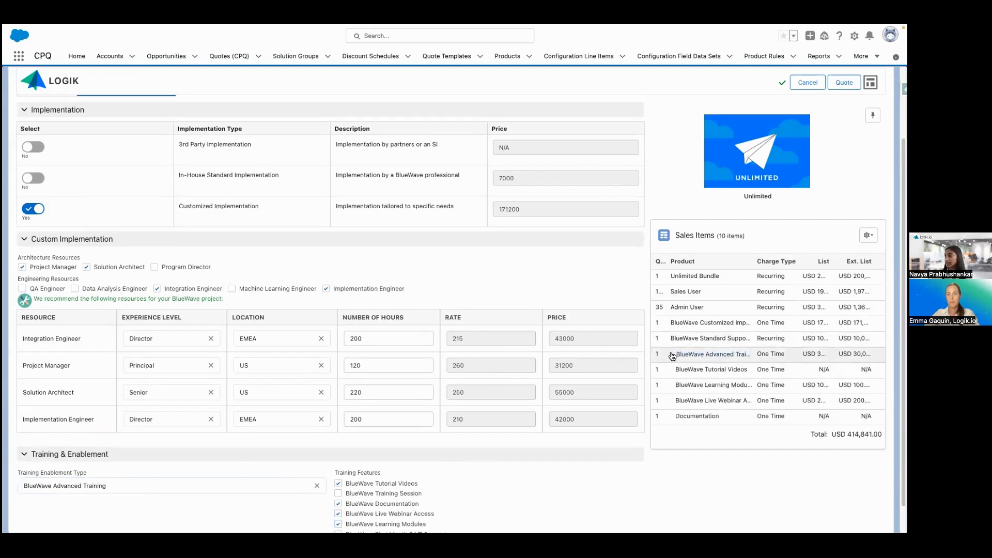
Step: Set the cybersecurity regulations compliance region to United States in the Security section and view the regional compliance note
scroll(269, 333, up, 3)
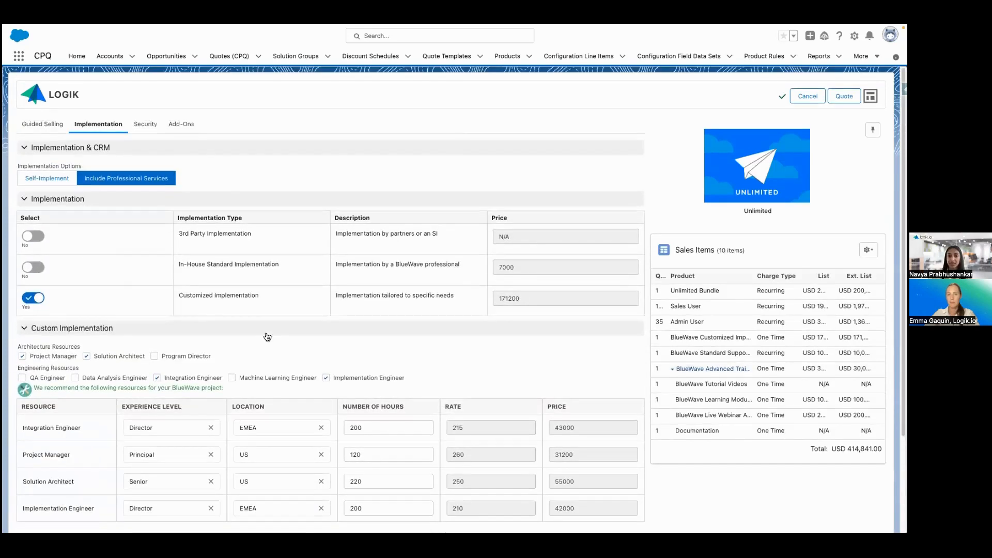
click(143, 128)
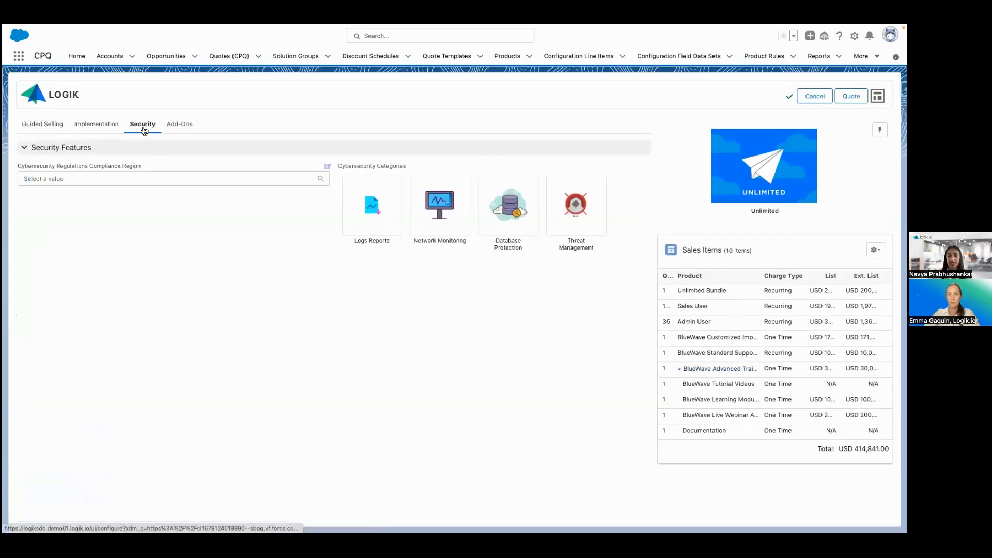
click(142, 177)
click(122, 196)
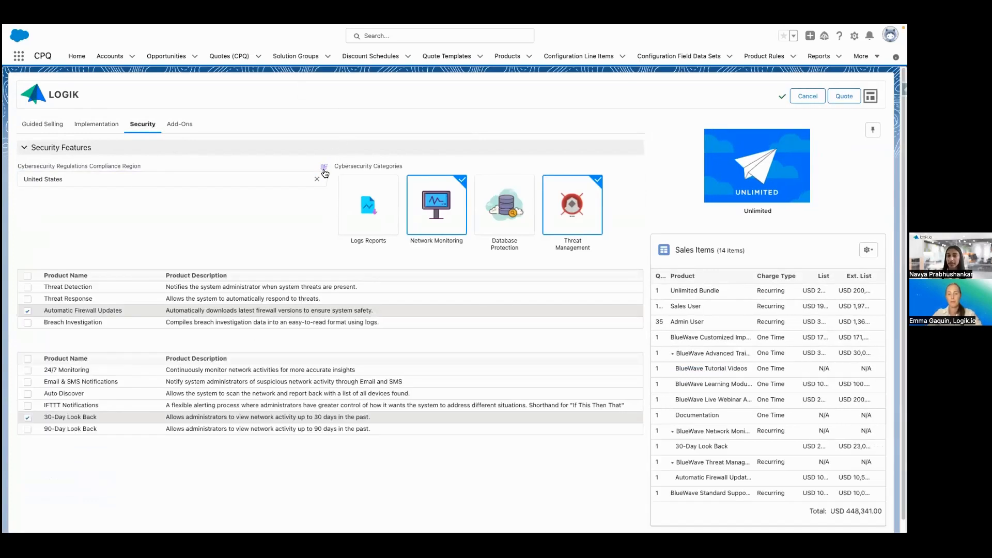
click(324, 168)
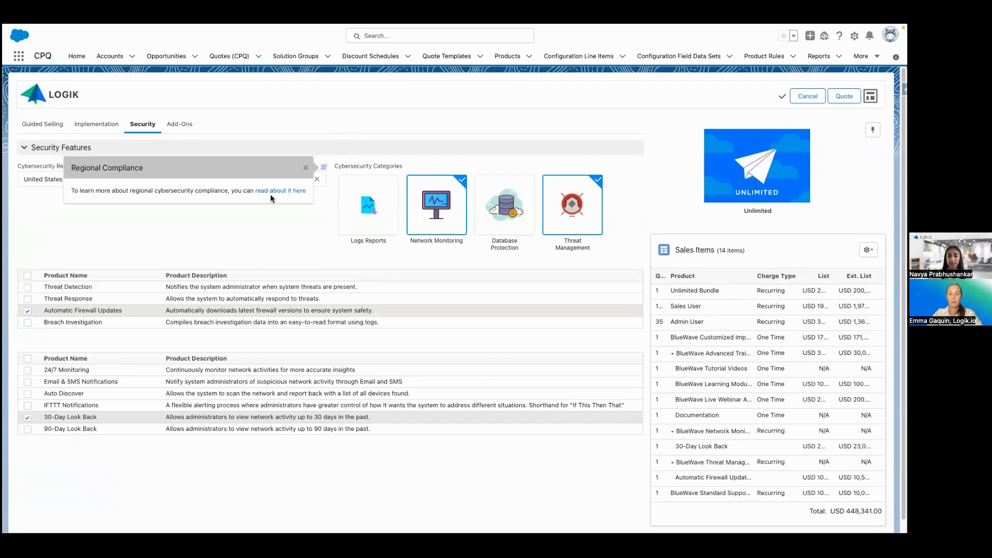
click(219, 231)
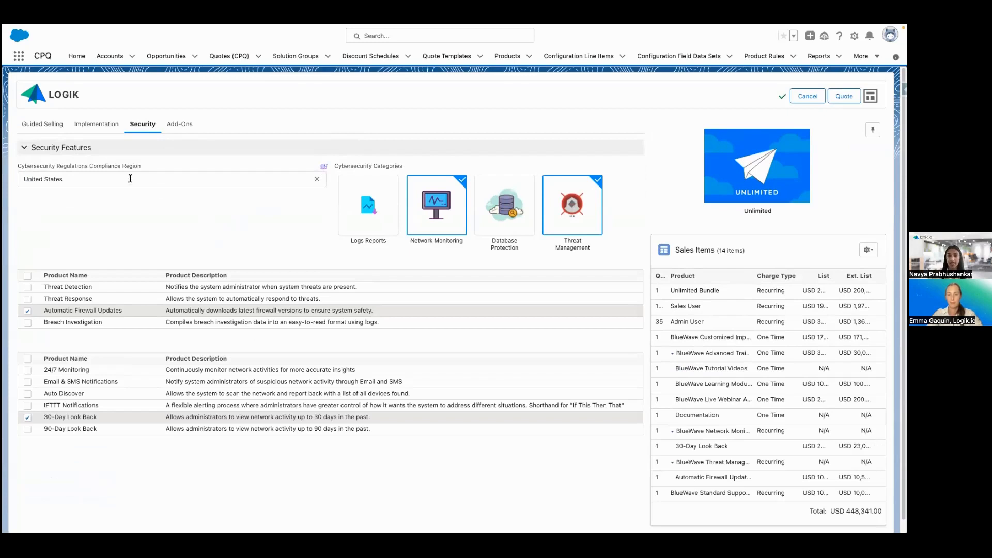
Step: Set the cybersecurity compliance region to European Union and add Automatic Firewall Updates and 30-Day Look Back
click(130, 179)
click(115, 194)
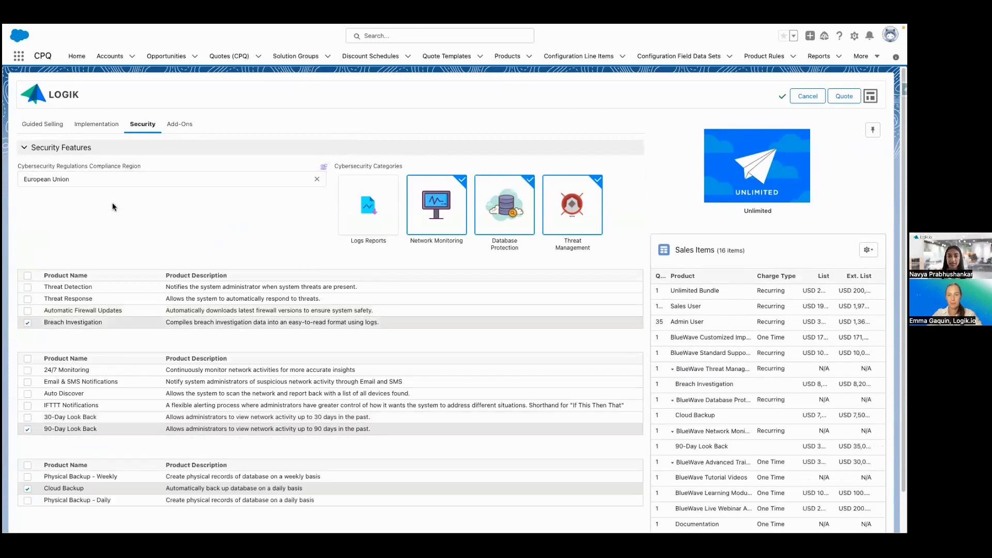
click(26, 310)
click(30, 416)
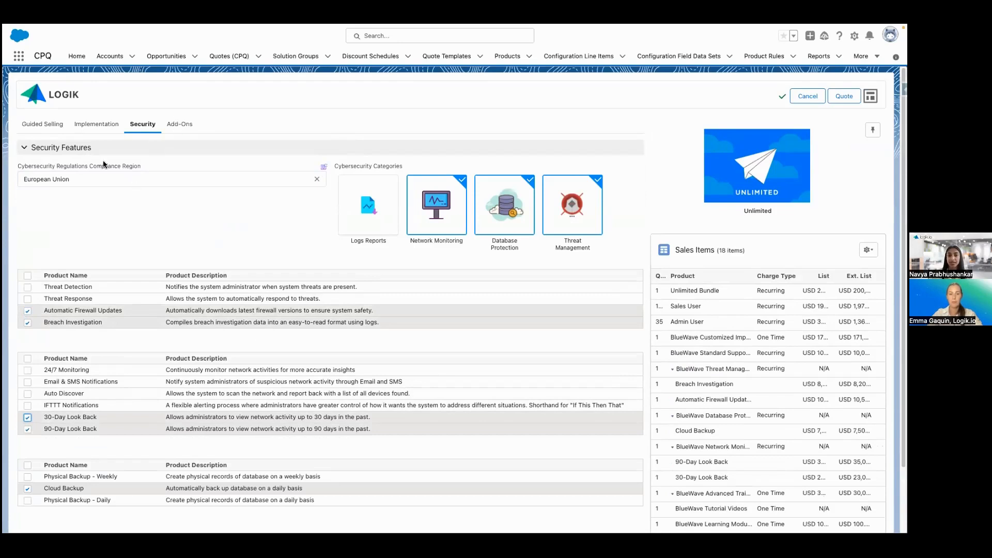
Step: Add Single Sign-On/LDAP, Disaster Recovery and Clustering as additional services in the add-ons
click(175, 129)
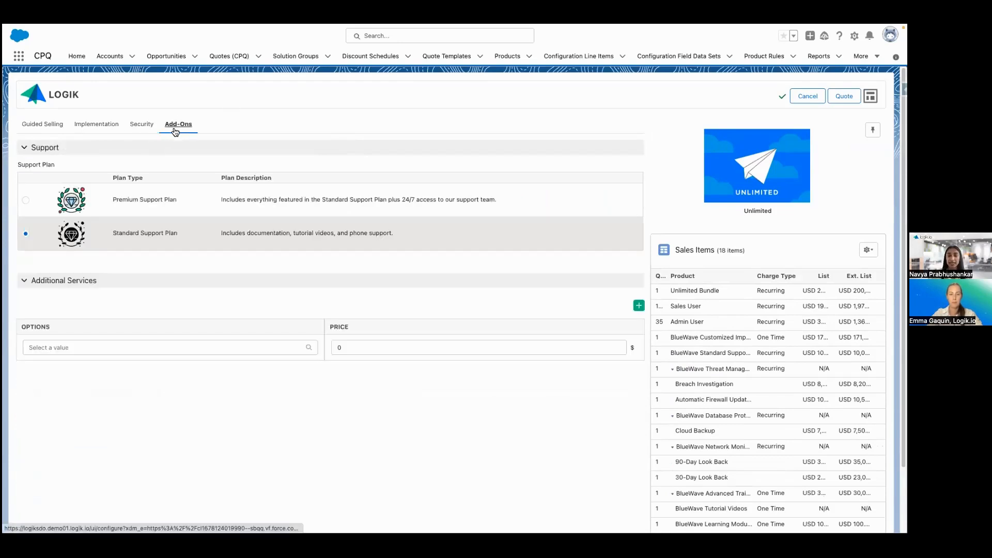
click(83, 347)
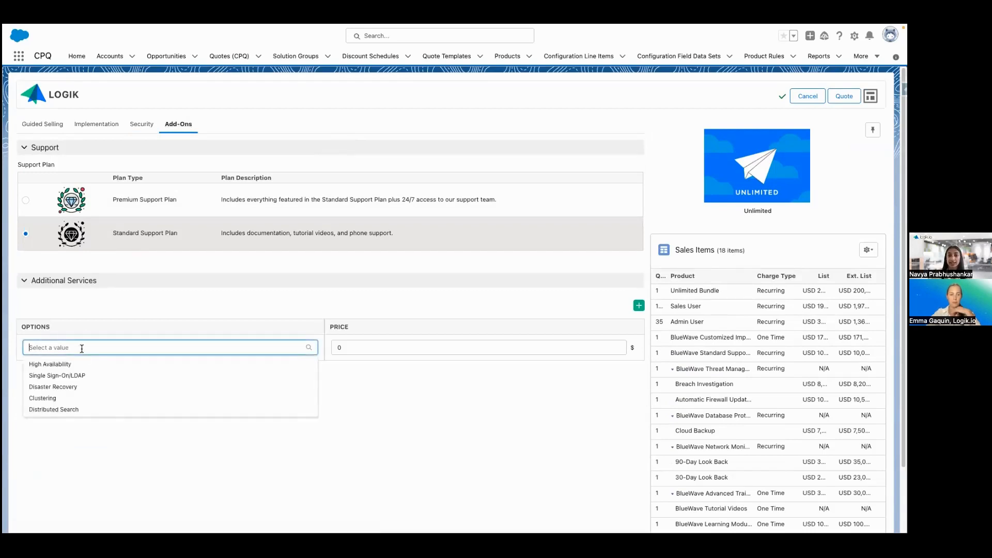
click(70, 376)
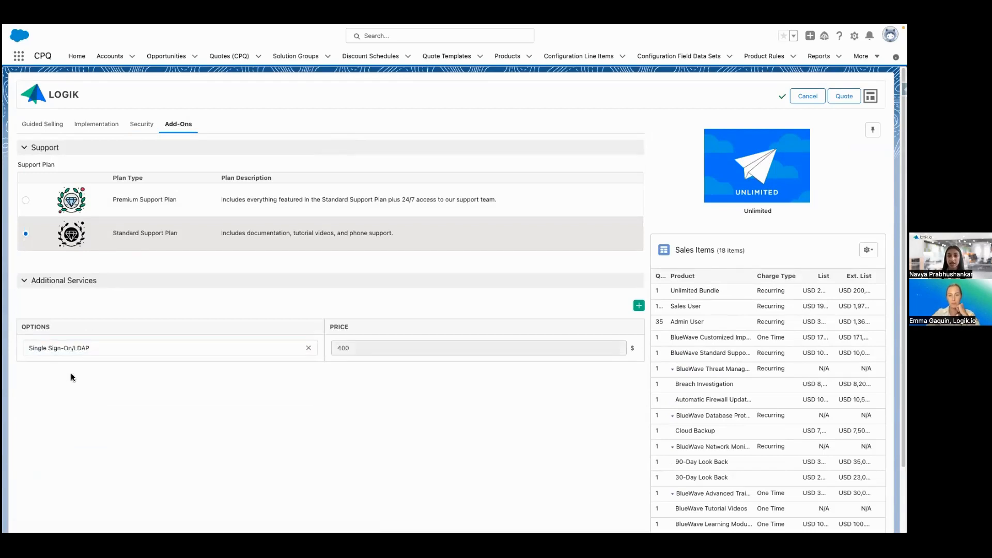
click(639, 305)
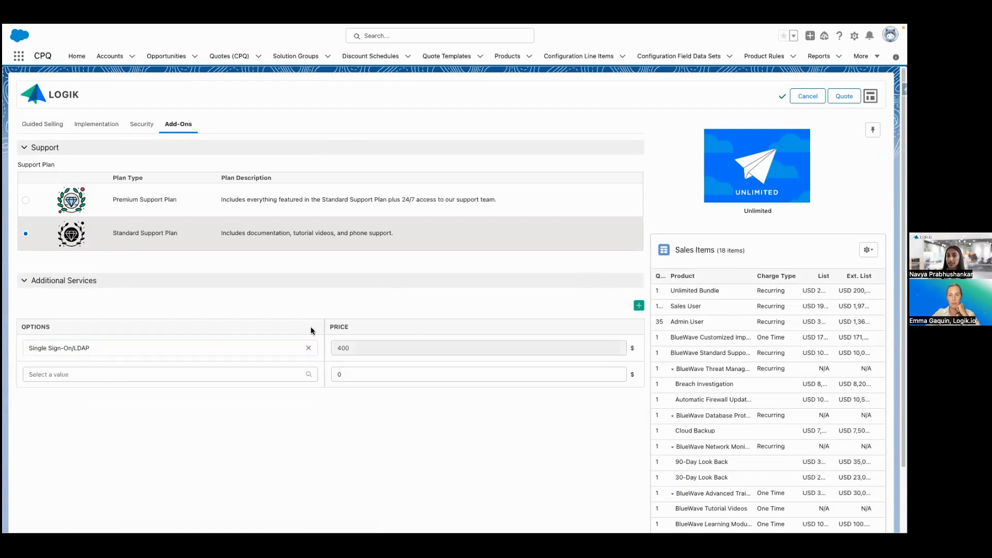
click(134, 377)
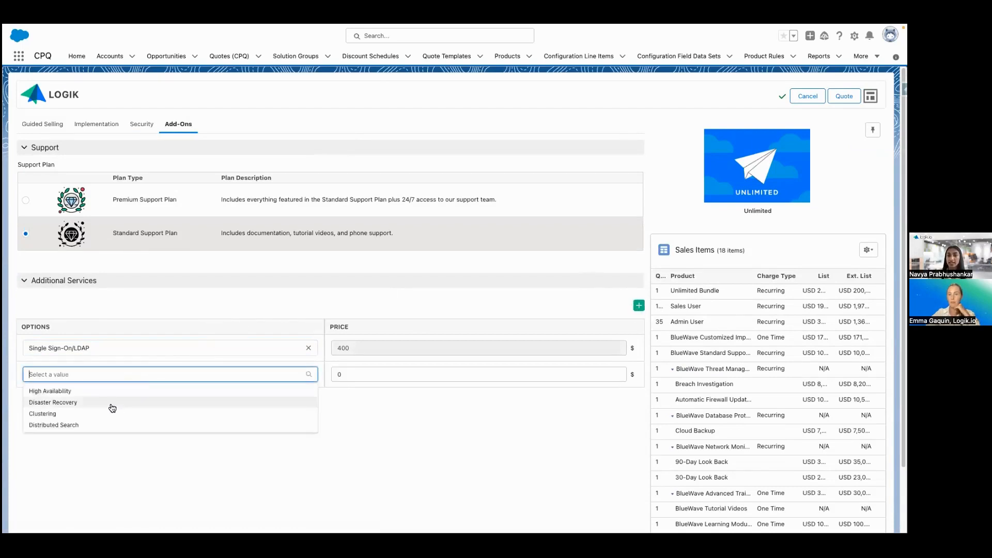
click(111, 405)
click(639, 305)
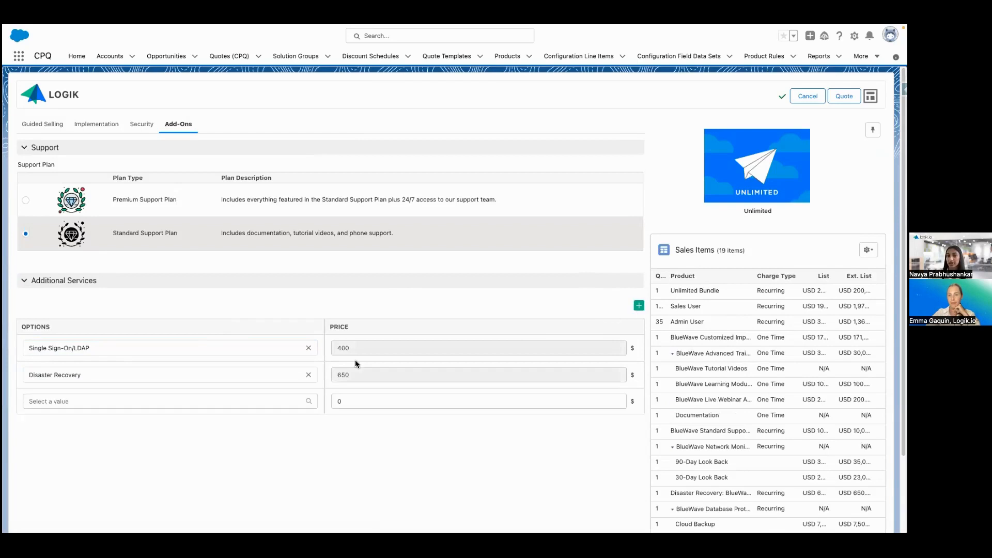
click(107, 402)
click(76, 430)
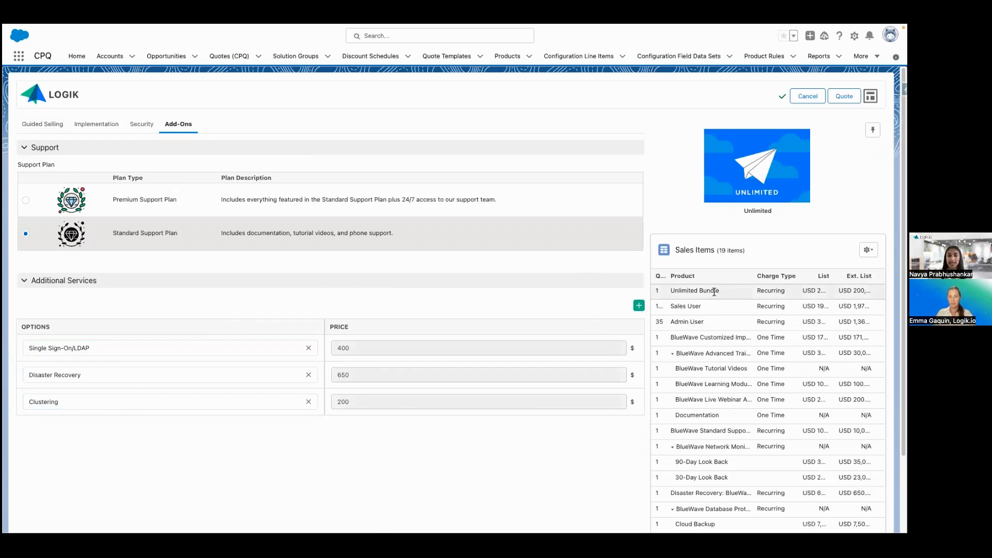
Step: Review the configured sales items, collapsing and re-expanding the BlueWave Advanced Training entry
scroll(714, 290, down, 1)
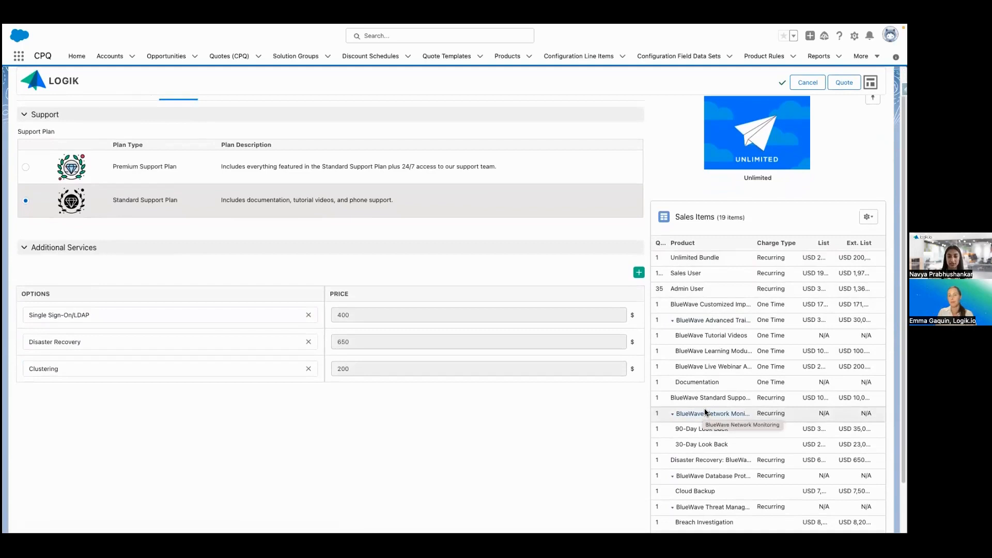
click(672, 319)
click(672, 325)
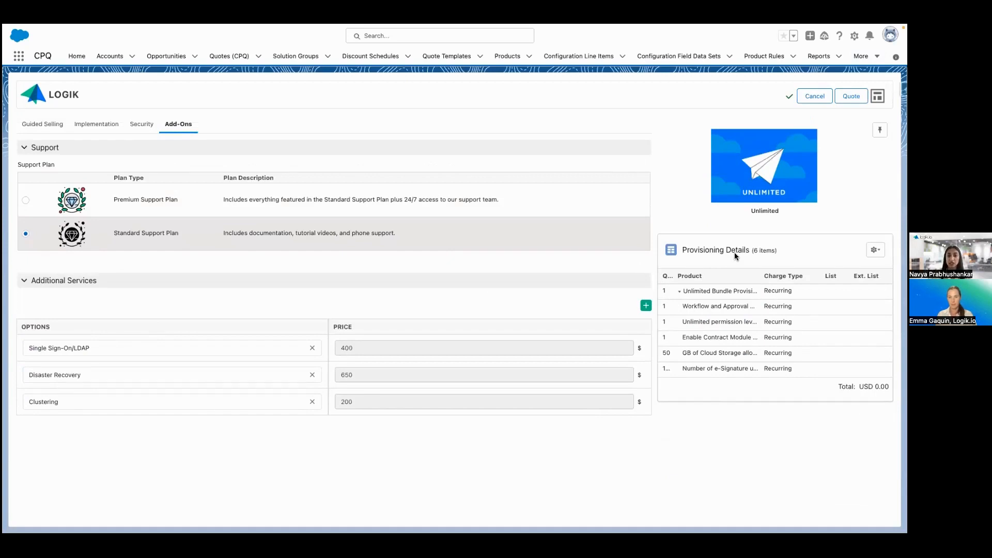
Step: Show the provisioning details in a pop-up, examine the Workflow and Approval module and e-Signature user entries, and close it
click(875, 249)
click(852, 268)
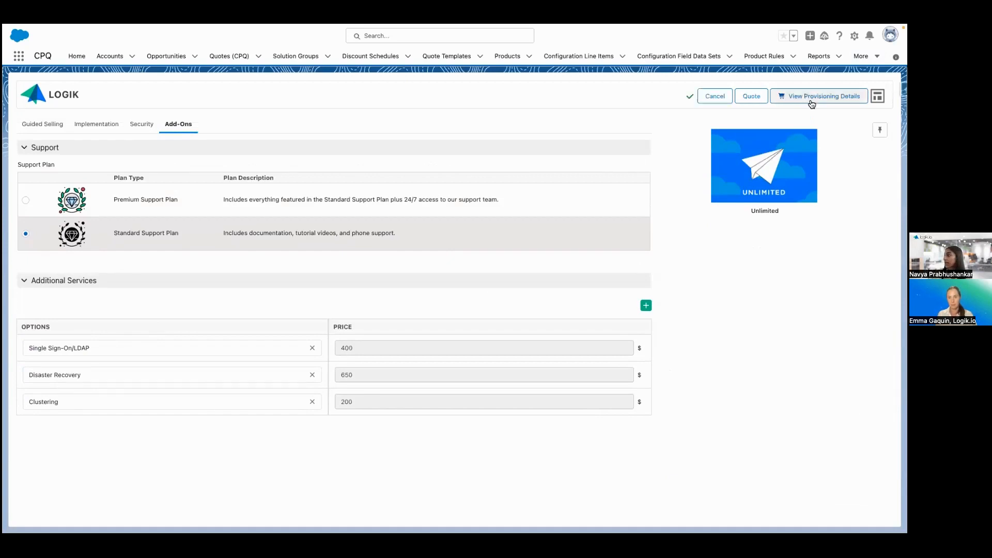
click(809, 99)
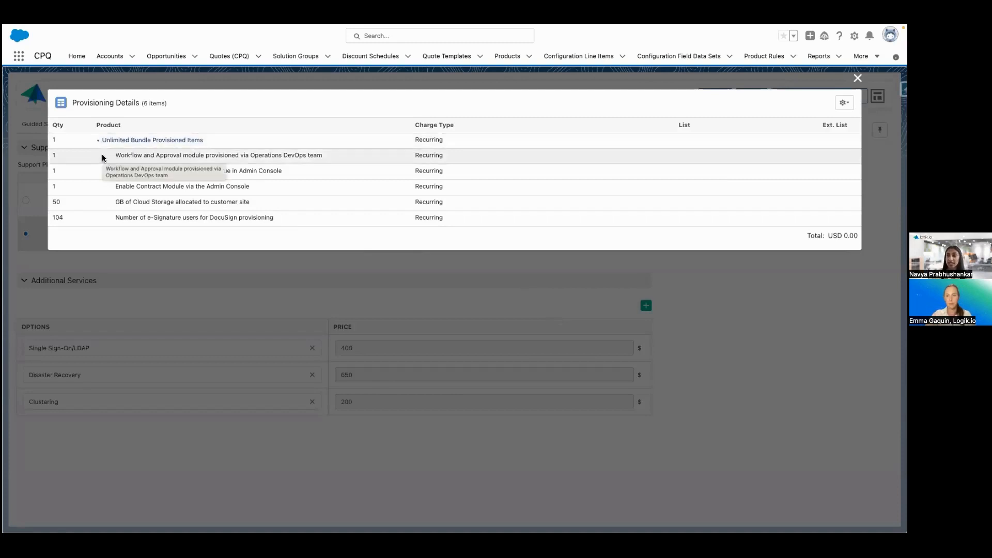
drag(101, 148, 336, 165)
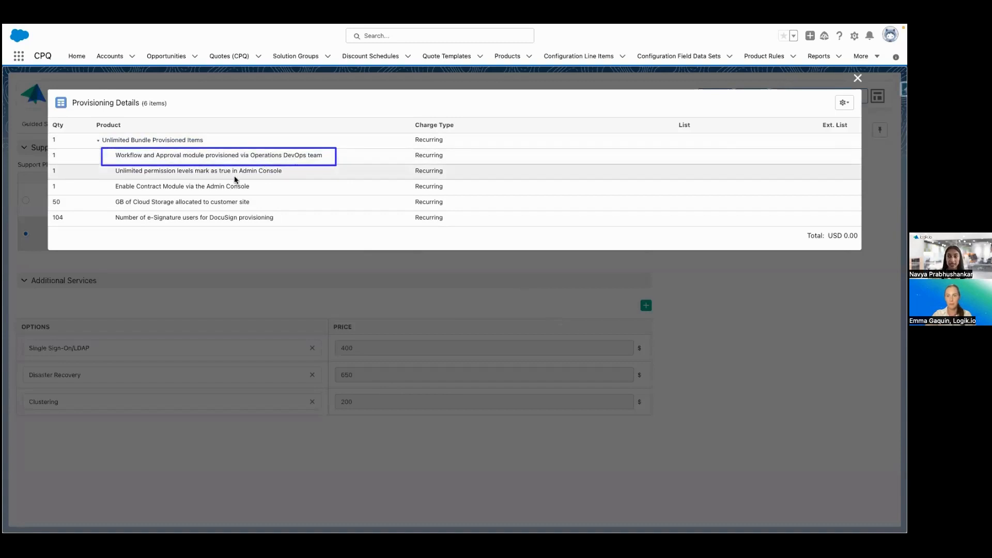
drag(51, 211, 306, 225)
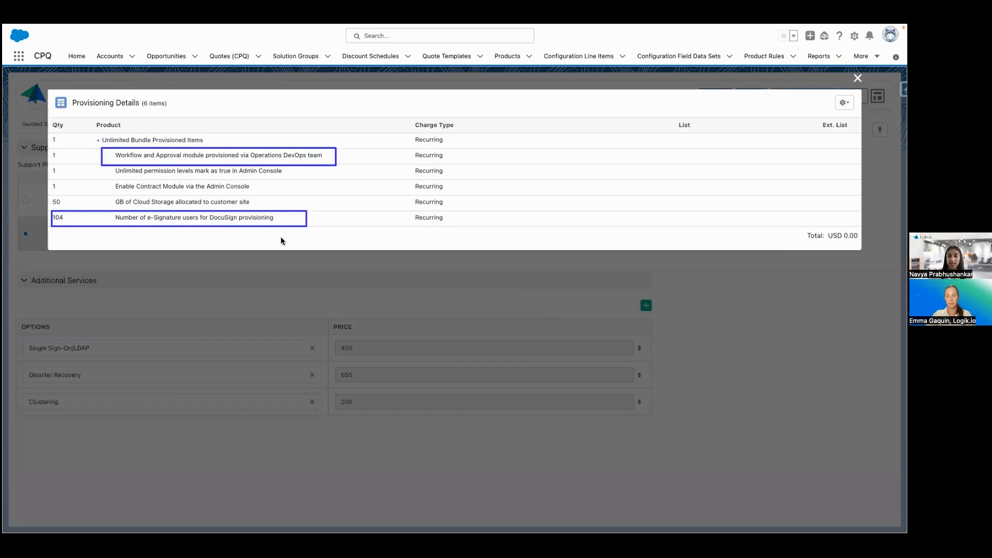
key(Escape)
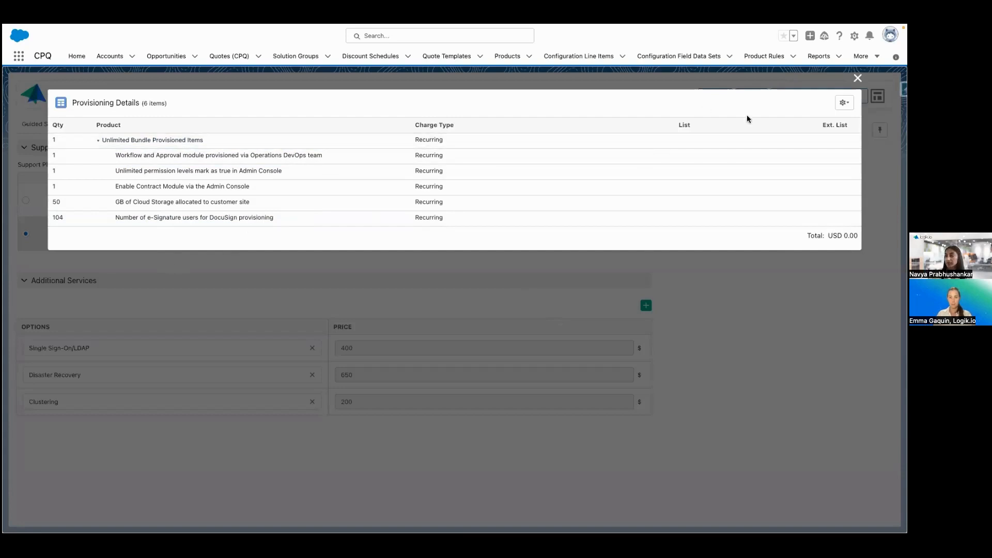
click(857, 78)
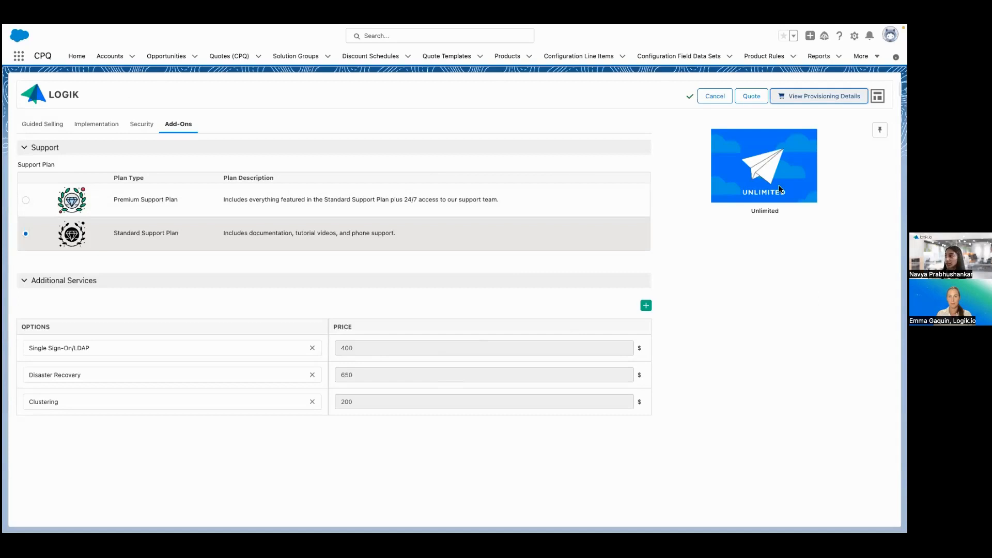
Step: Send the Unlimited bundle configuration to the quote, and add the Custom Software product for configuration
click(752, 97)
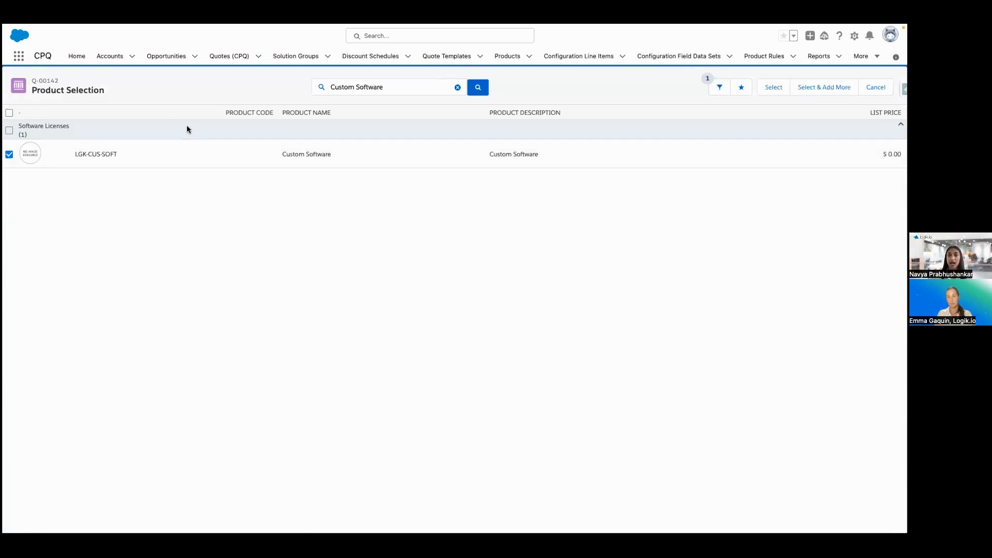
click(773, 87)
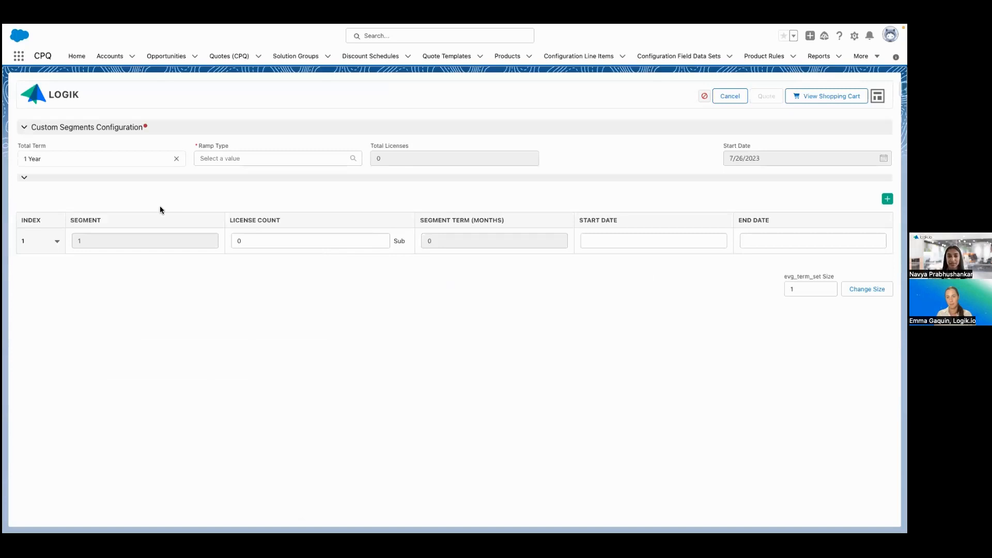
Step: Set the Custom Software total term to 2 Years and the ramp type to Quarterly
click(104, 158)
click(86, 179)
click(275, 158)
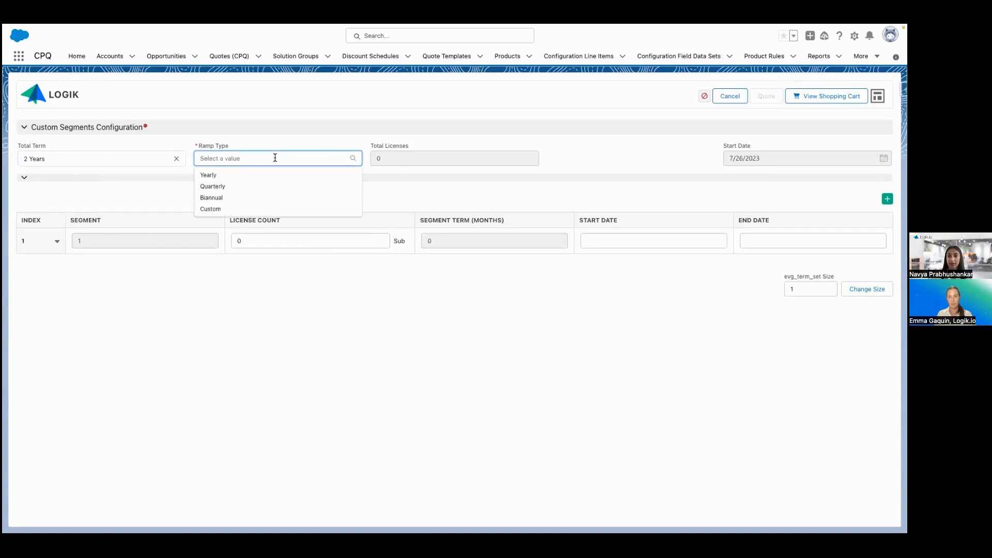
click(244, 186)
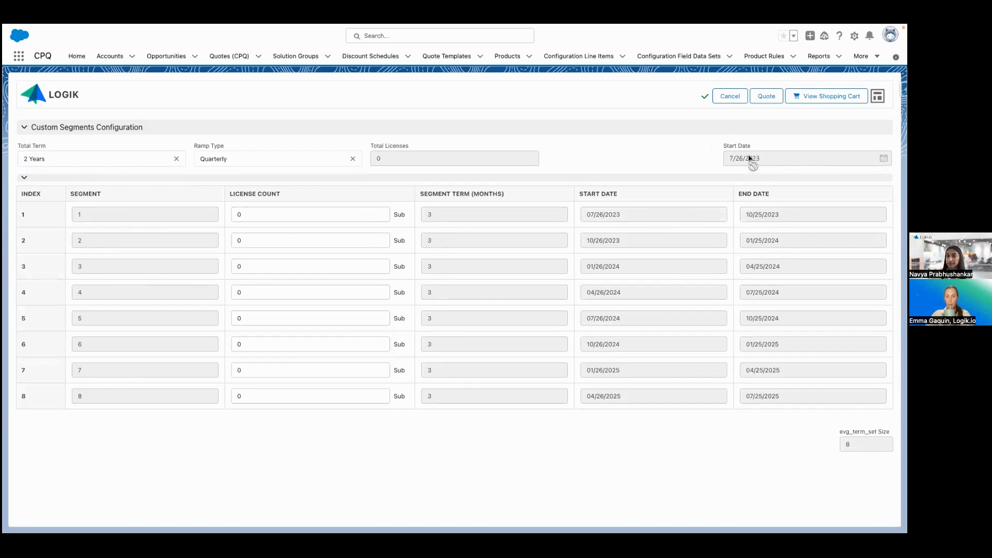
Step: Change the total term to 3 Years and the ramp type to Biannual
click(144, 162)
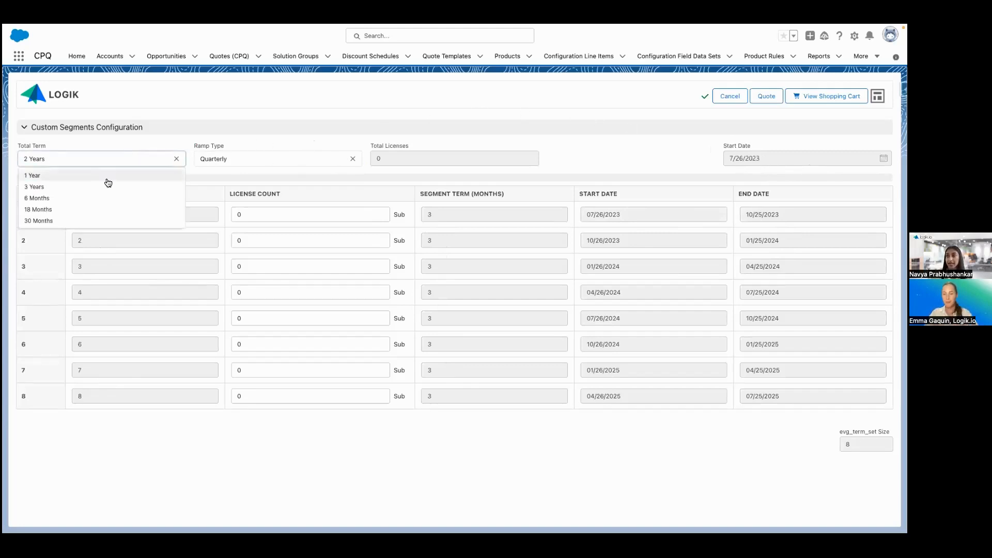
click(266, 158)
click(257, 191)
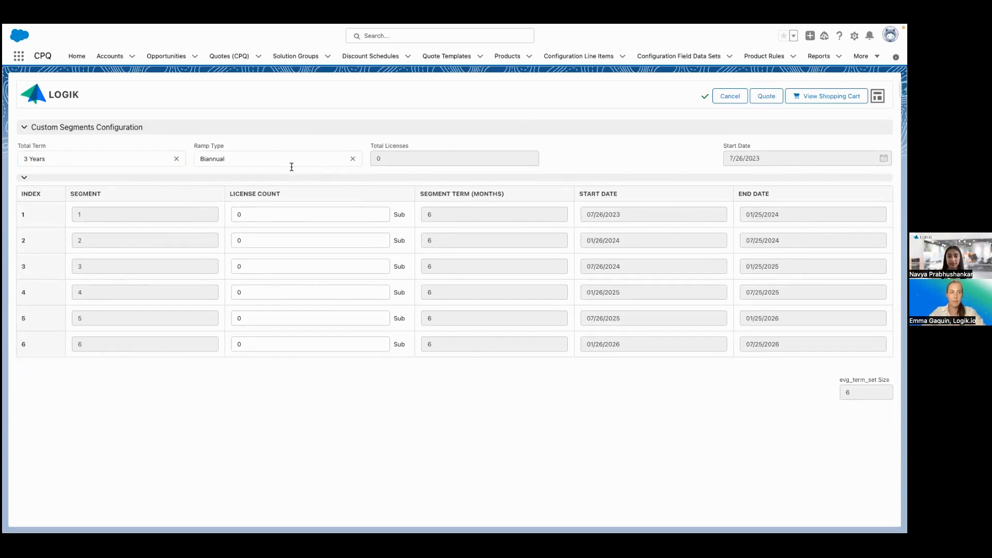
Step: Set the total term to 2 Years and switch the ramp type to Custom
click(104, 156)
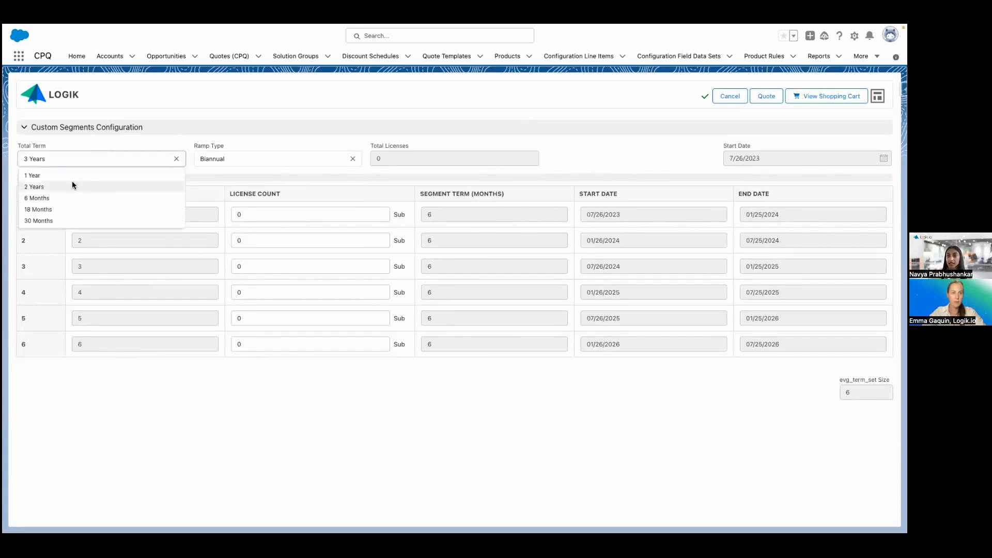
click(71, 182)
click(212, 157)
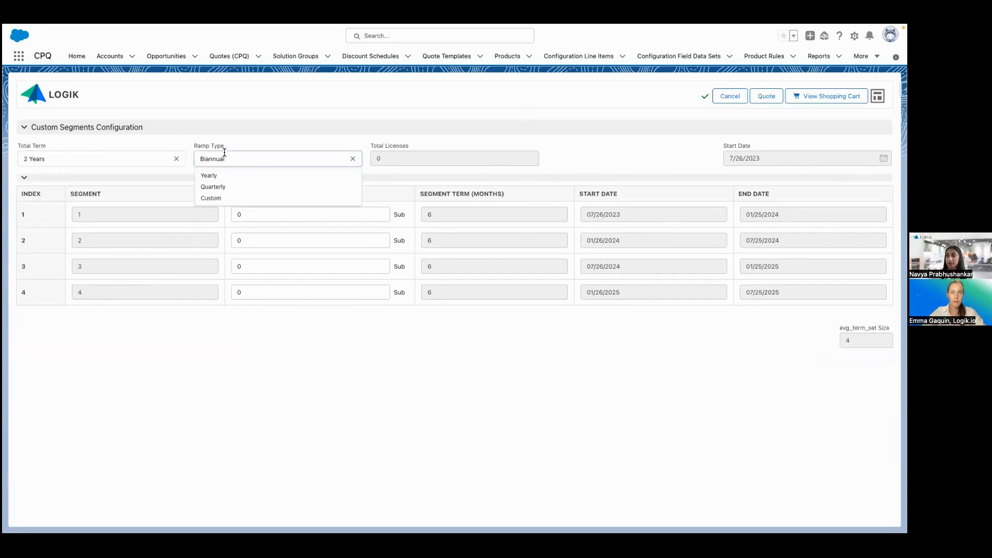
click(224, 198)
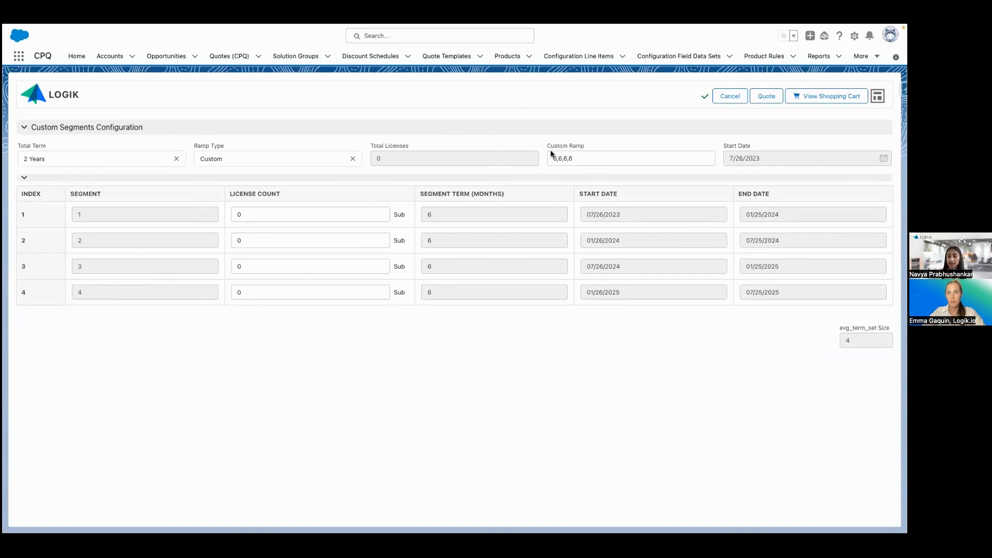
Step: Replace the custom ramp with segment lengths of 3,5,7,9 months
click(591, 157)
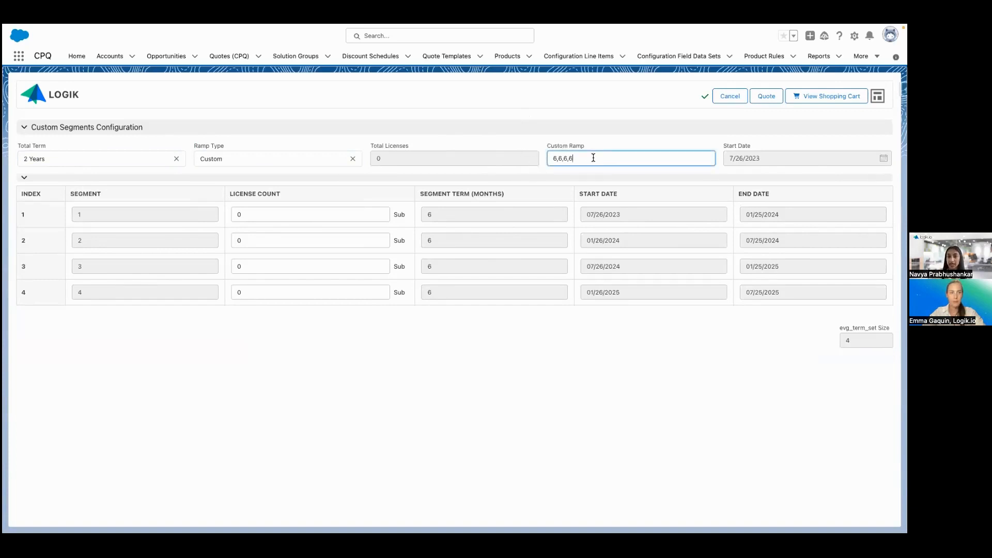
drag(570, 157, 541, 156)
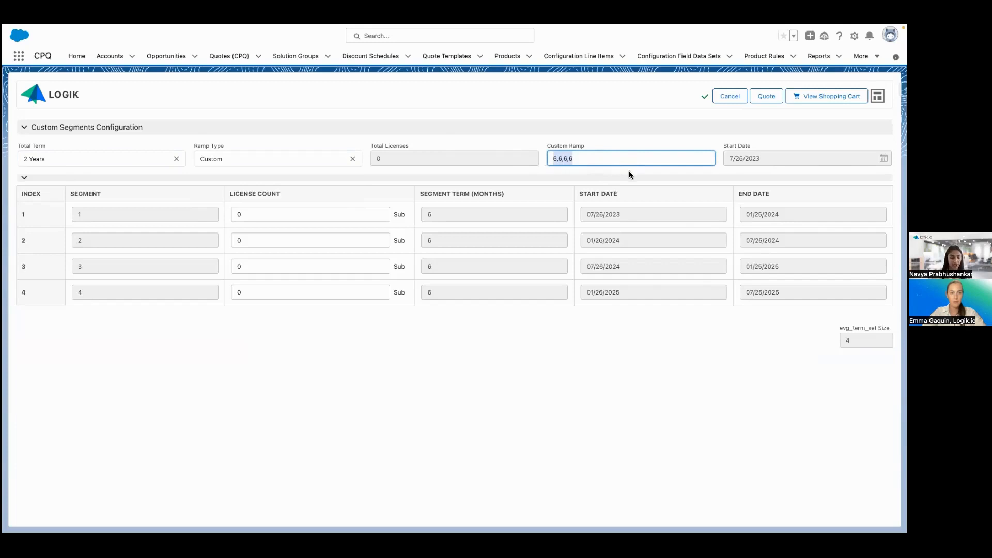
text(3,5,7)
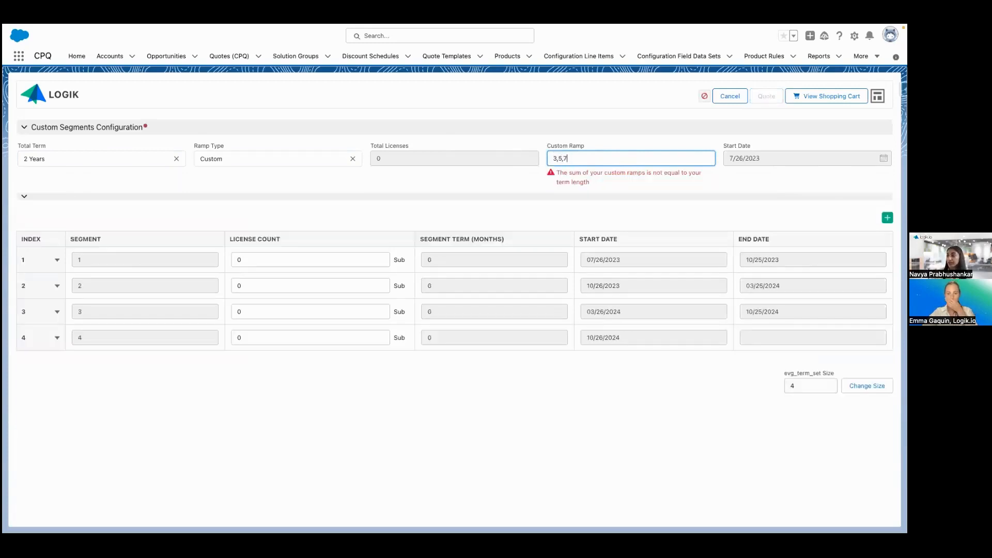
text(,9)
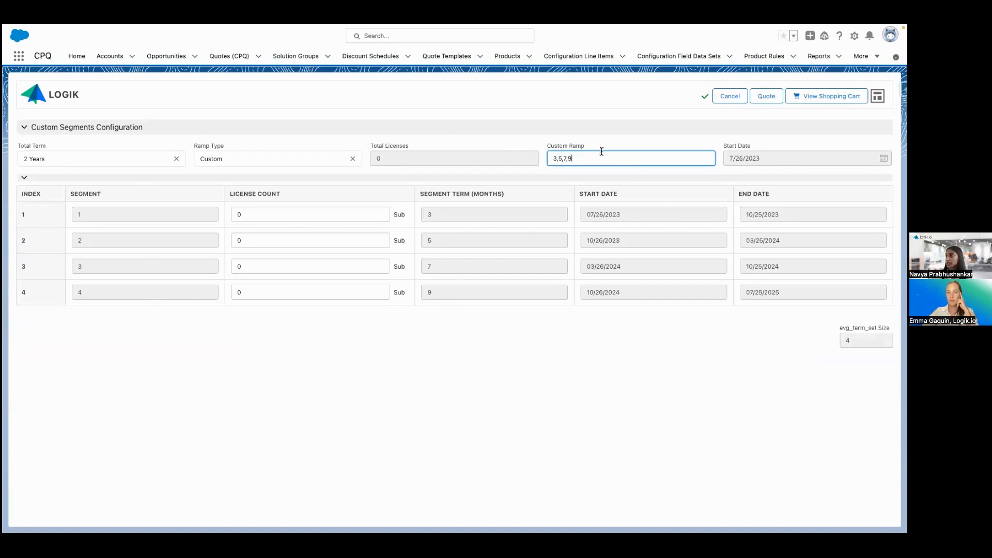
Step: Try 10 months as the last segment of the custom ramp, and restore it to 9
key(BackSpace)
text(10)
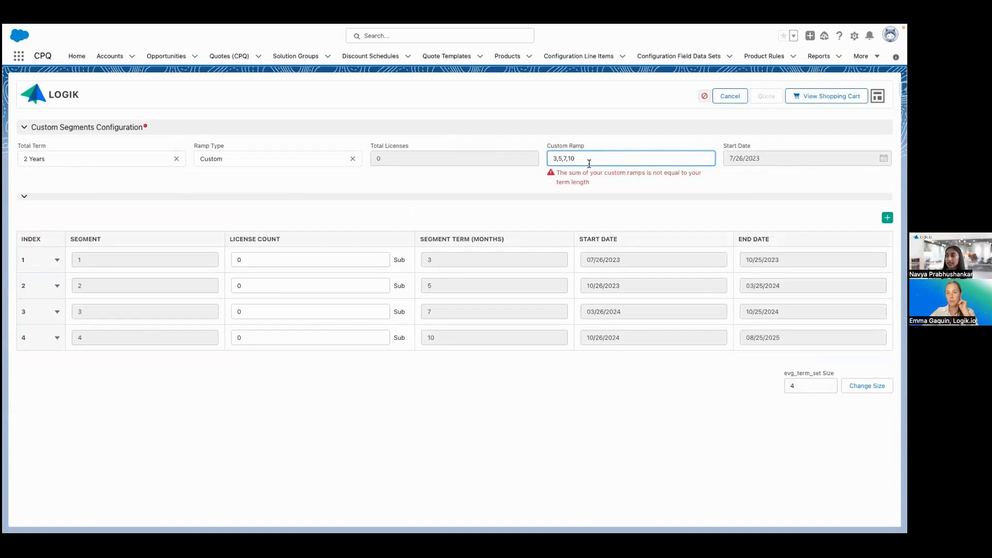
drag(543, 165, 711, 189)
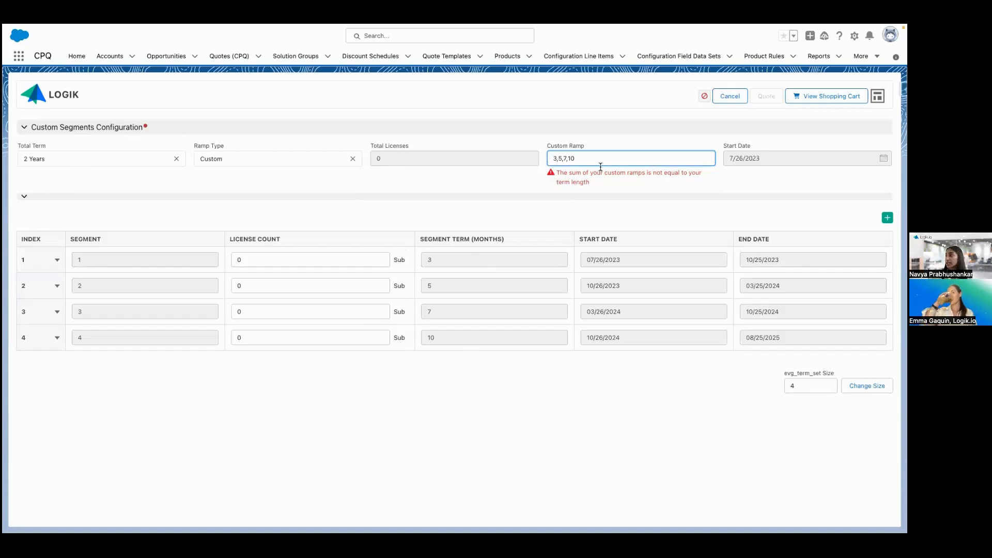
key(BackSpace)
key(BackSpace)
text(9)
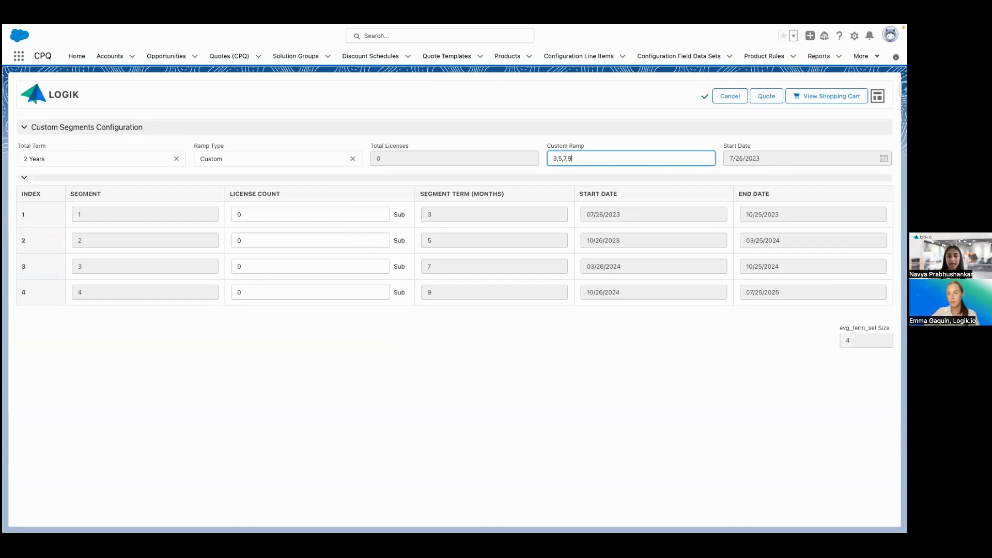
Step: Enter license counts of 400, 600, 800 and 1000 for segments 1 through 4
click(257, 215)
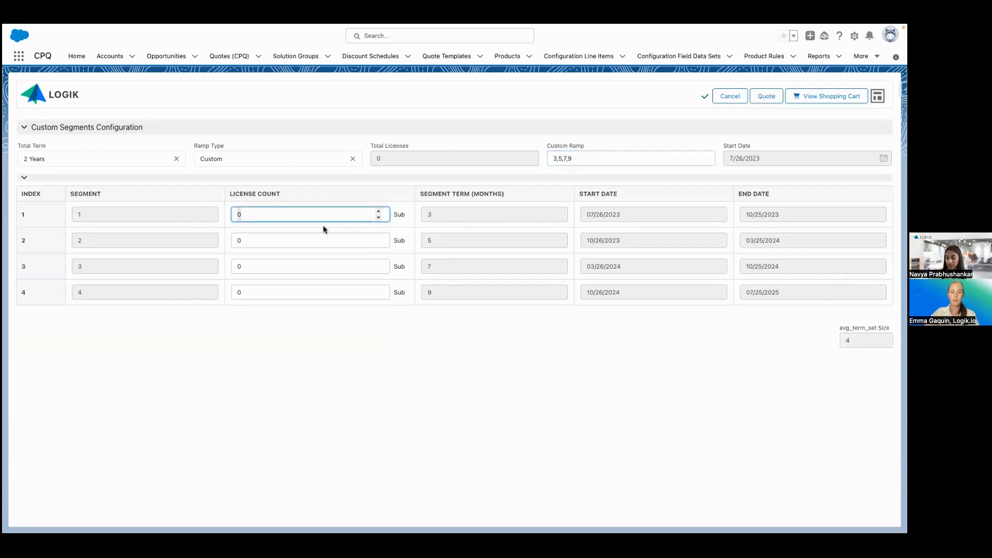
text(400)
key(Tab)
text(600)
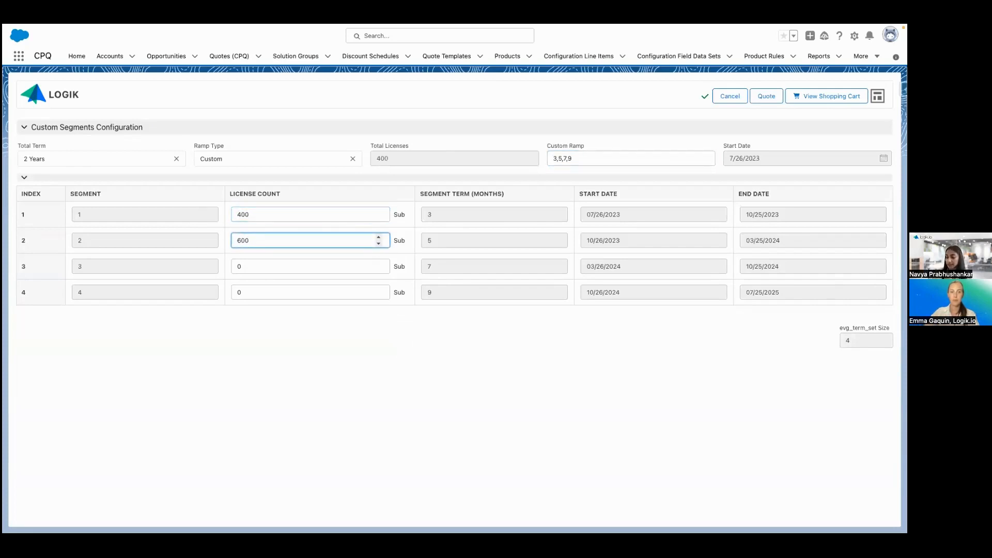
key(Tab)
text(800)
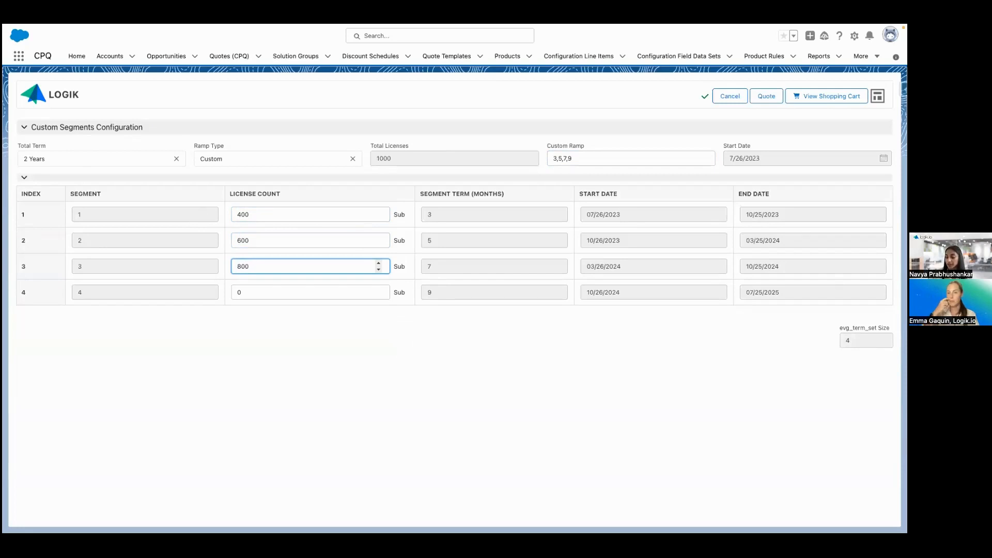
key(Tab)
text(1000)
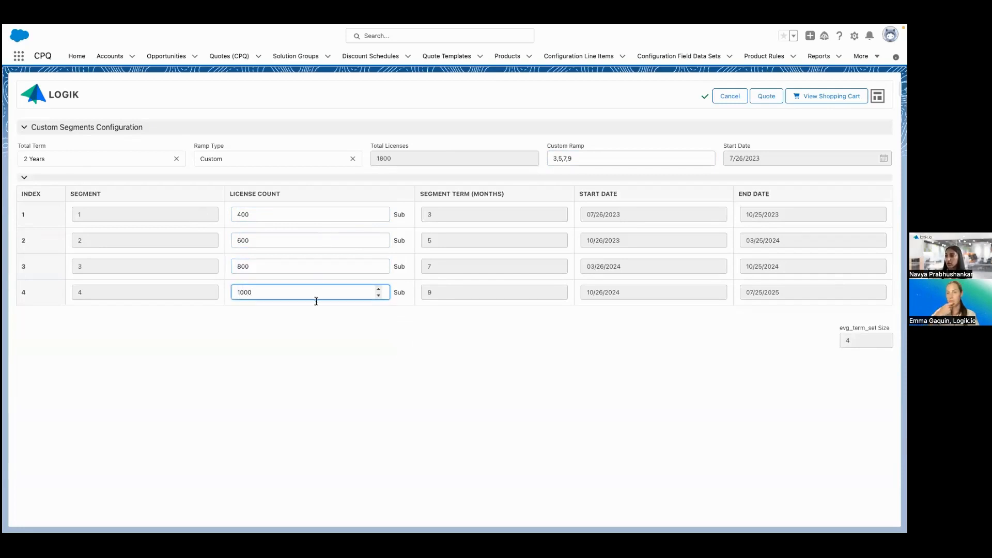
click(316, 311)
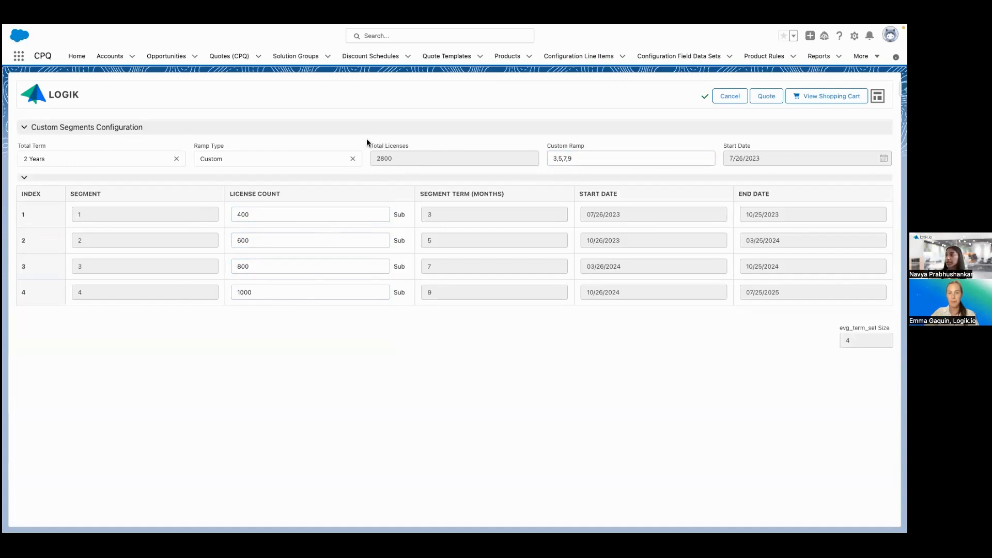
mouse_move(364, 138)
mouse_down()
mouse_move(422, 155)
mouse_move(402, 158)
mouse_move(366, 141)
mouse_up()
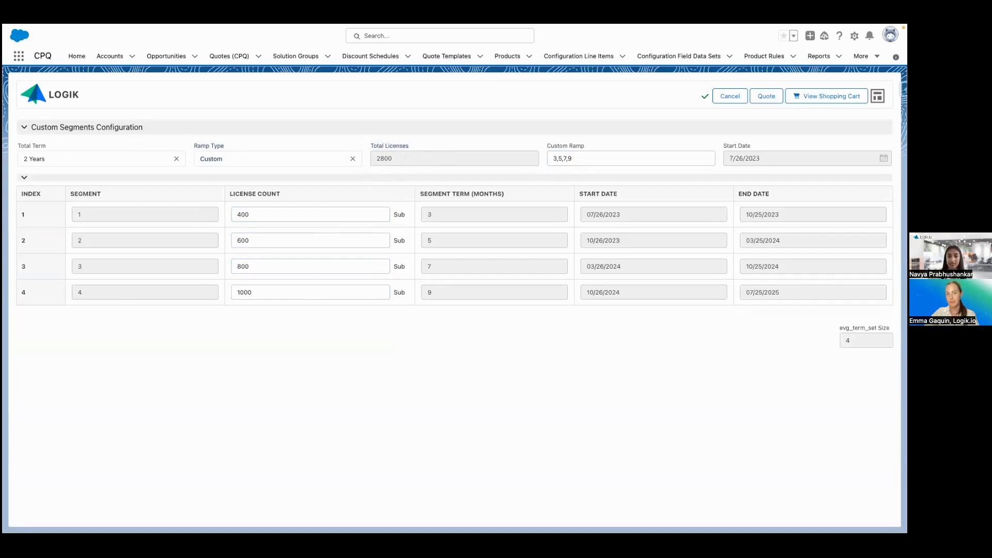
Step: Review the shopping cart, collapsing and re-expanding the license bundle and 3-month subterm, and compare subscription and overage prices between segments
click(827, 96)
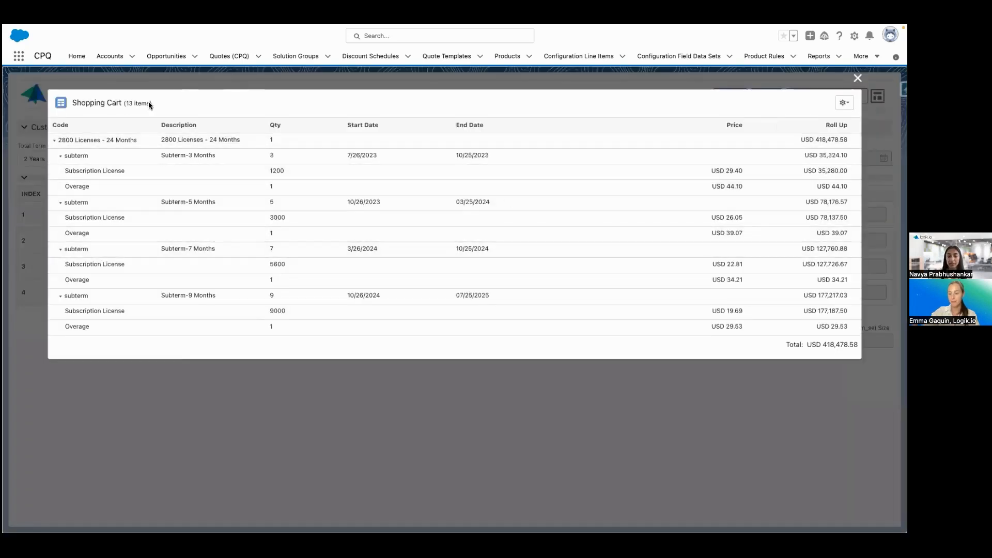
click(55, 141)
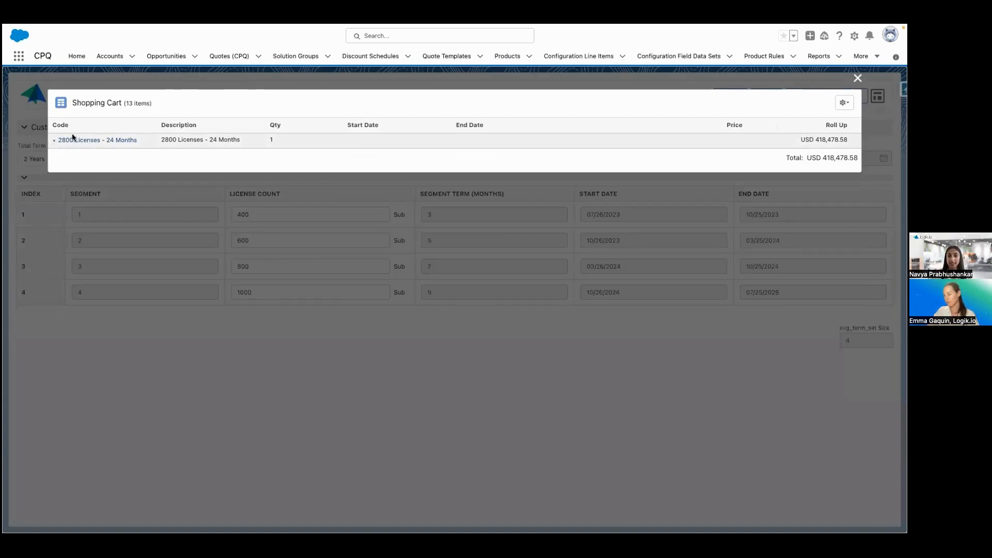
click(54, 140)
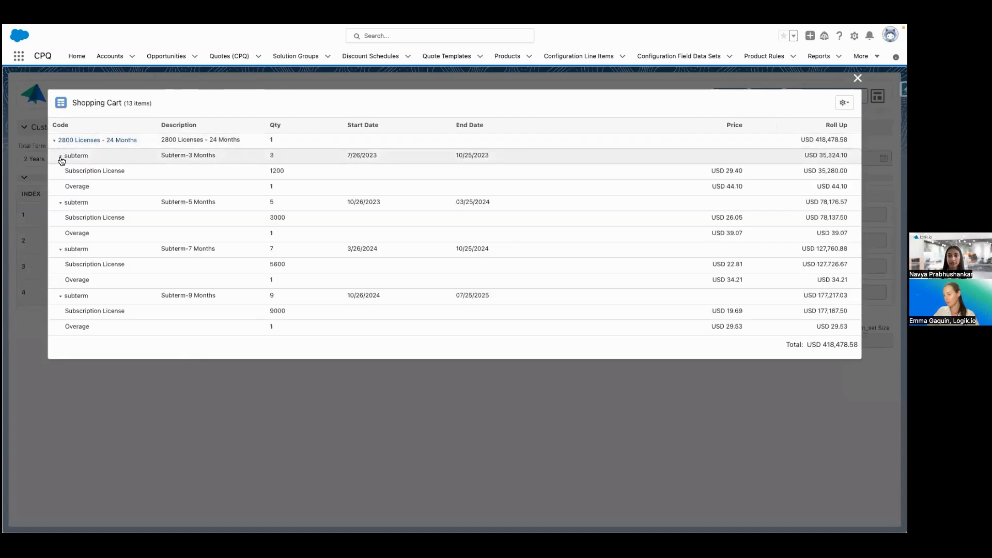
click(61, 158)
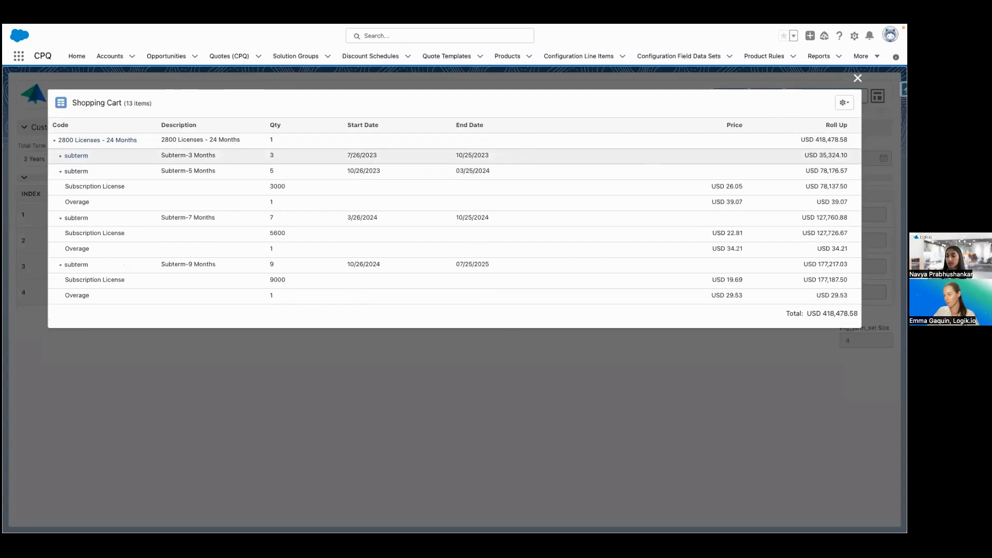
click(61, 157)
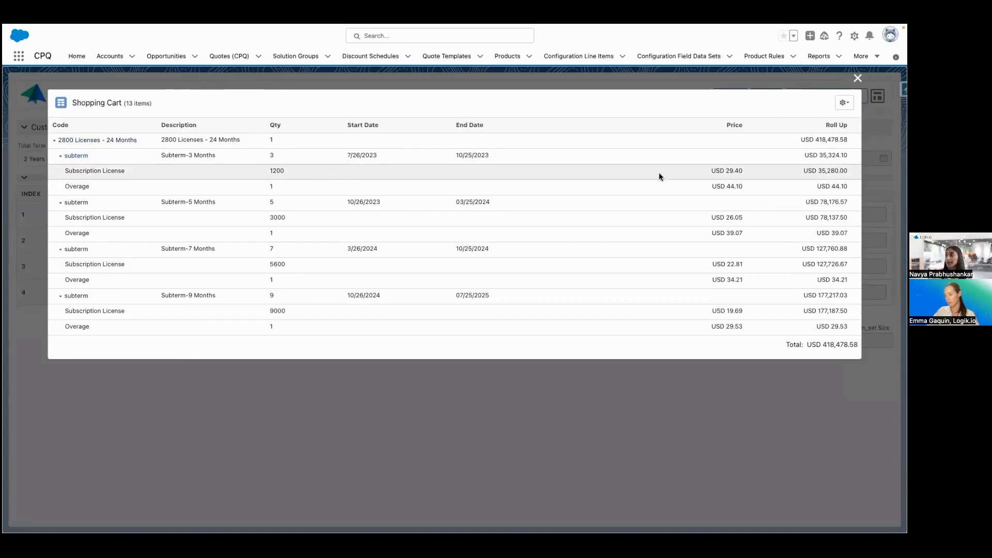
drag(700, 164, 755, 179)
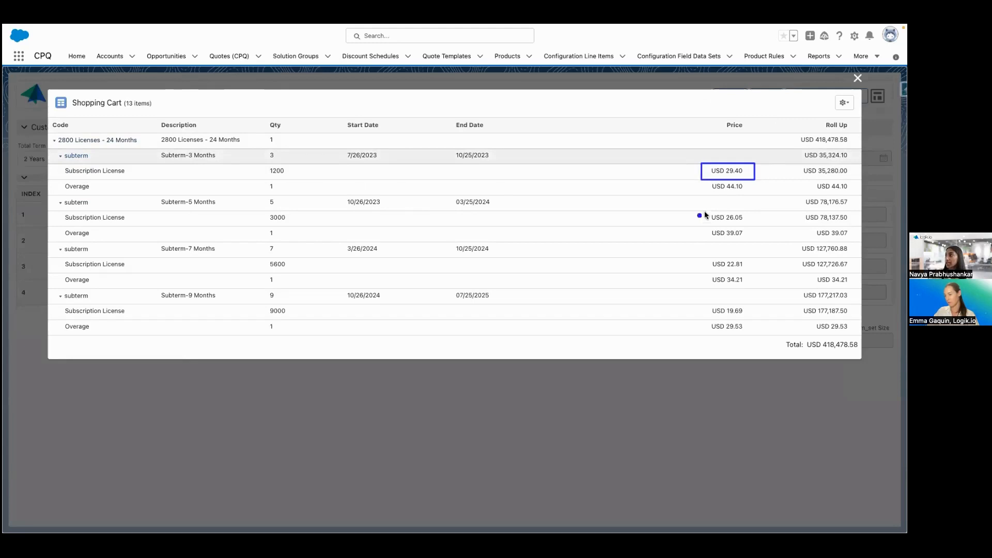
drag(701, 210, 750, 227)
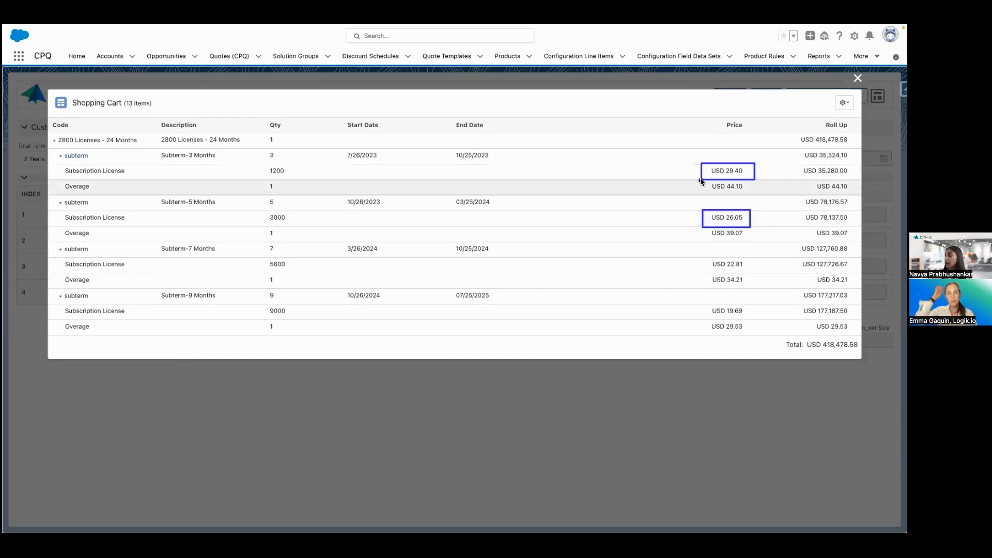
mouse_move(702, 180)
mouse_down()
mouse_move(763, 195)
mouse_move(754, 196)
mouse_up()
drag(702, 228, 753, 242)
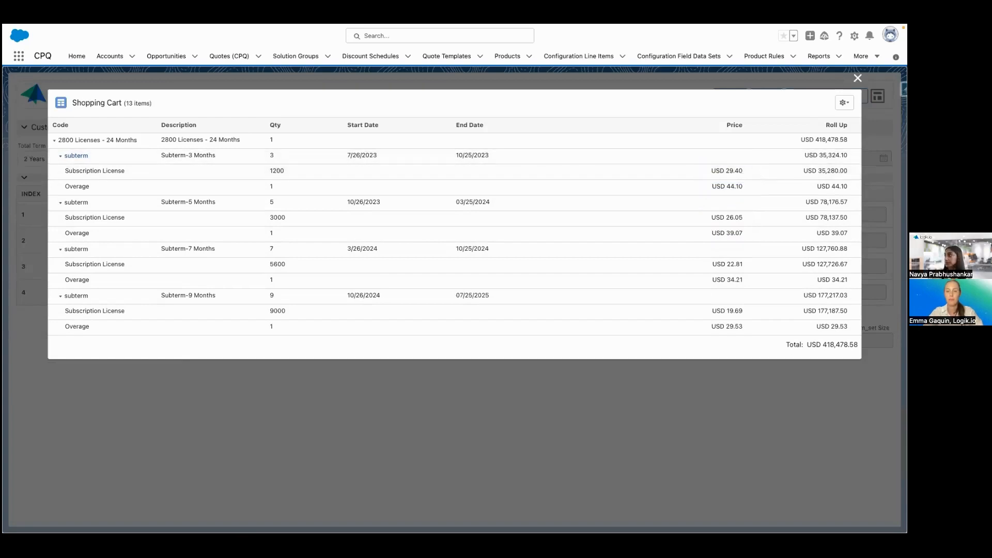
Step: Close the shopping cart and send the Custom Software configuration to the quote
click(858, 78)
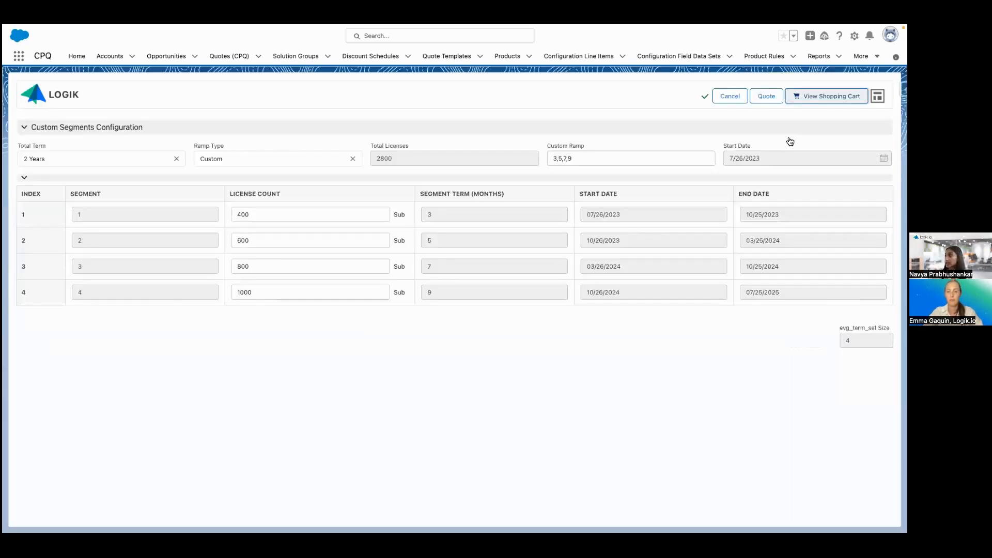
click(770, 96)
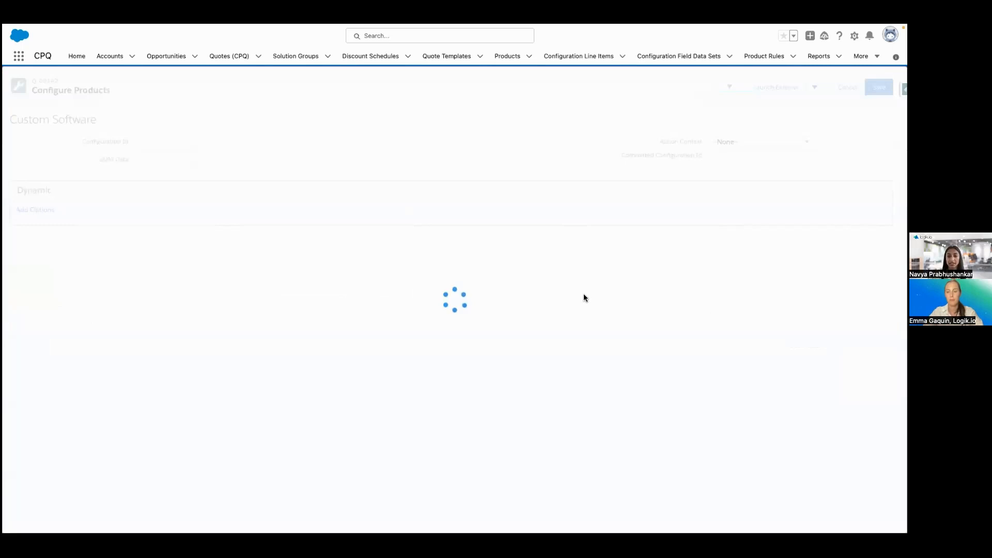